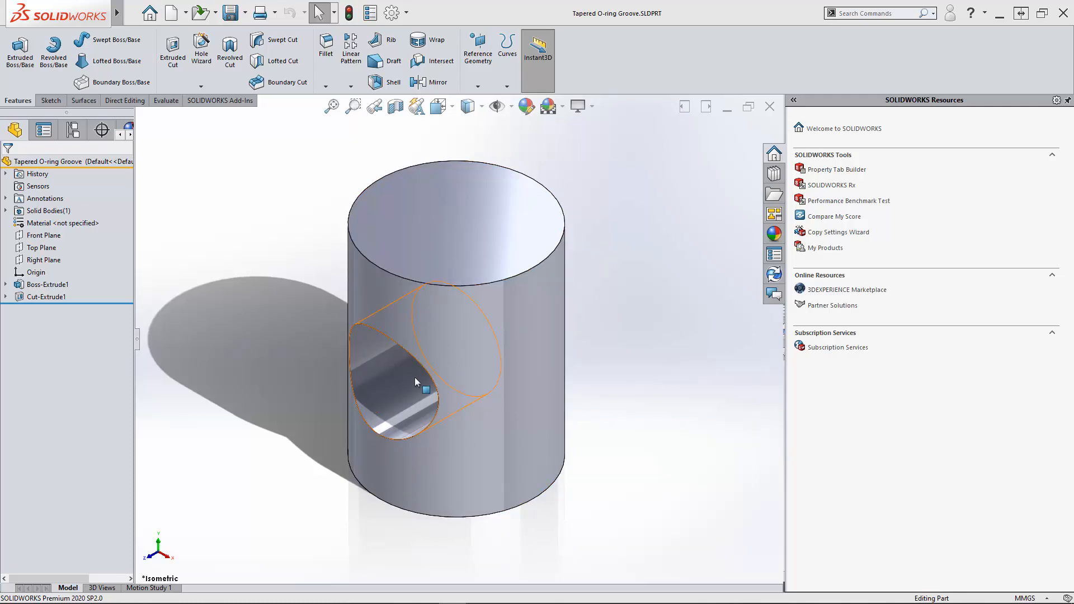
Examine the cylinder's outer face and its cross hole from several angles, and view the Swept Cut settings.
middle_click_drag(190, 390, 302, 394)
left_click(432, 287)
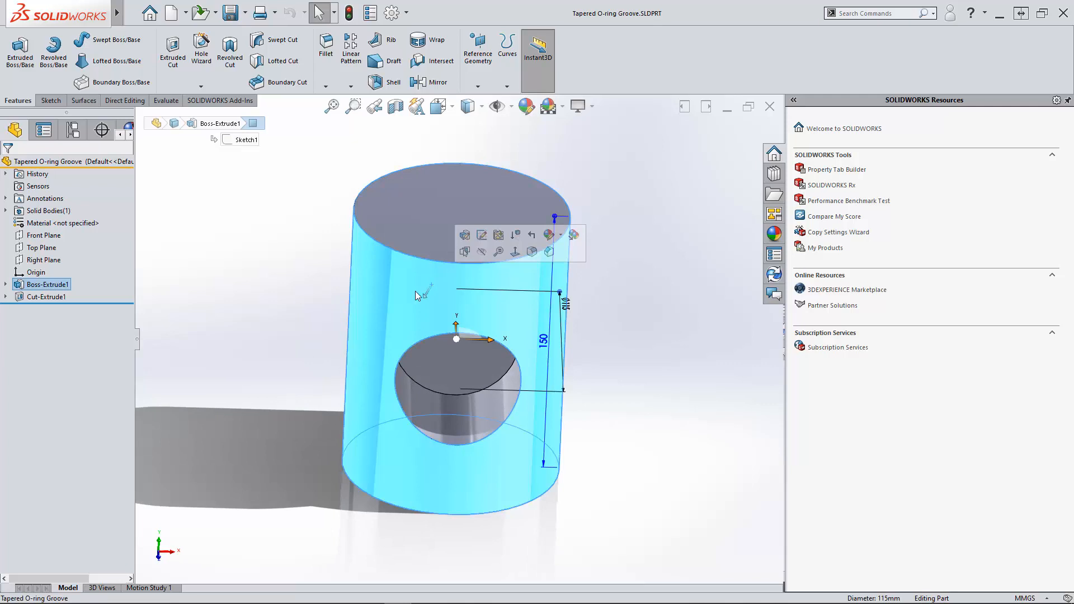
middle_click_drag(193, 324, 502, 447)
left_click(499, 436)
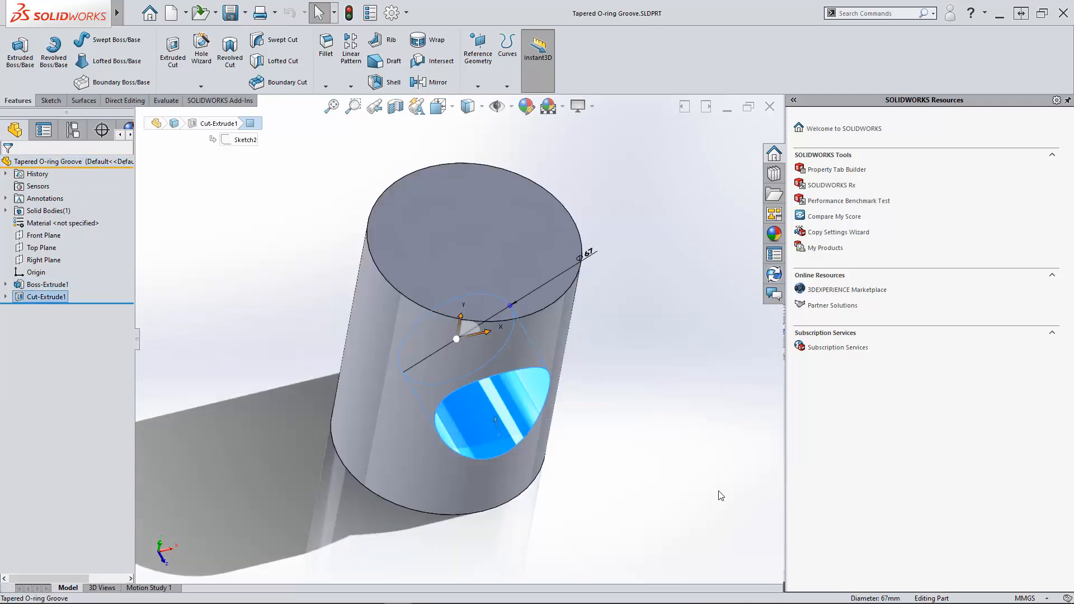
left_click(598, 446)
middle_click_drag(618, 445, 469, 266)
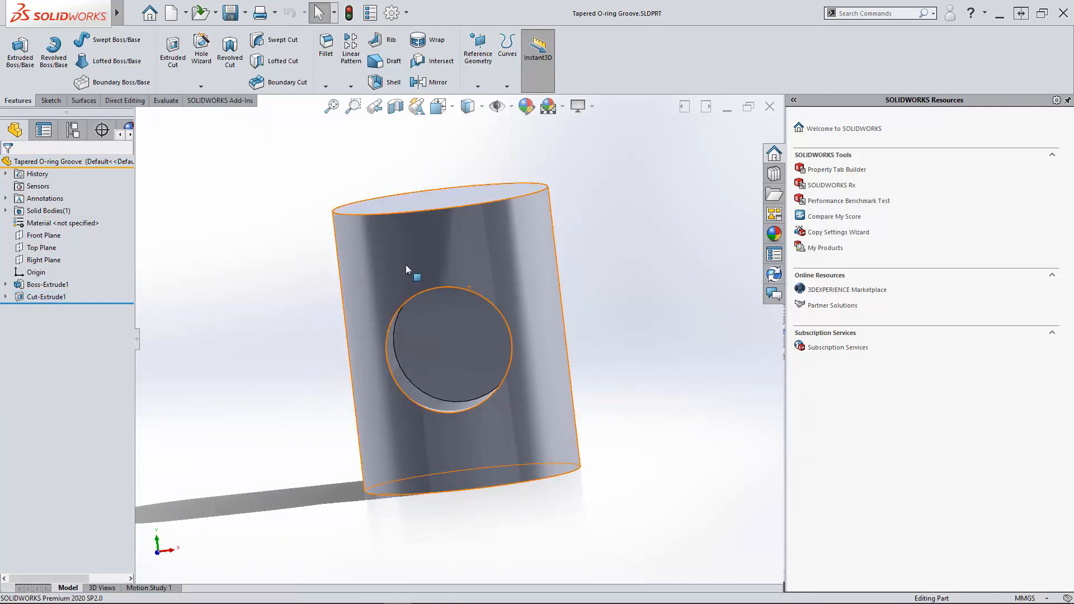
middle_click_drag(395, 438, 294, 412)
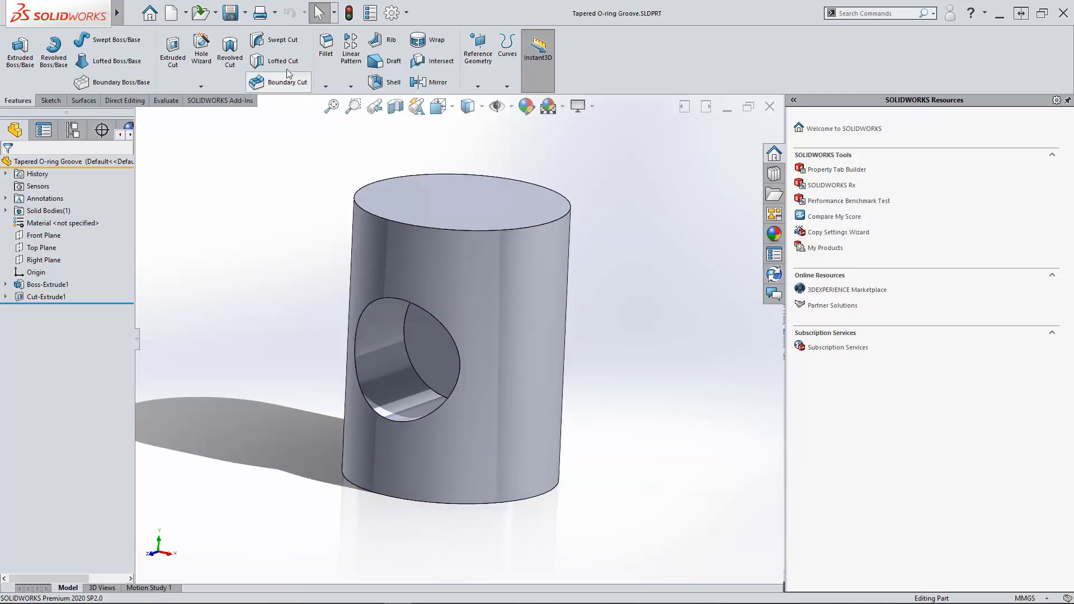
left_click(276, 48)
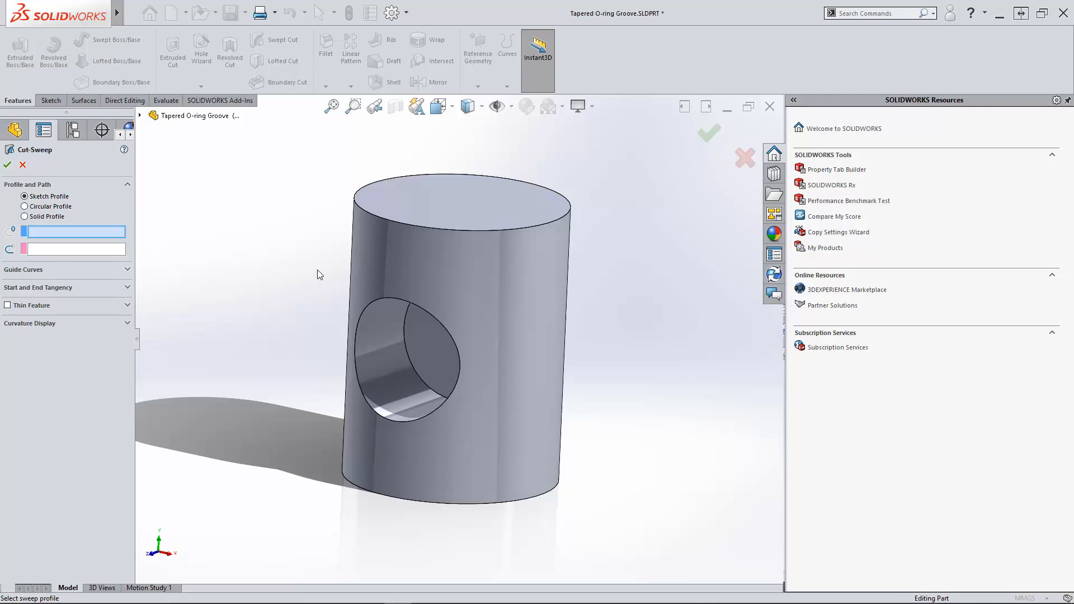
left_click(746, 161)
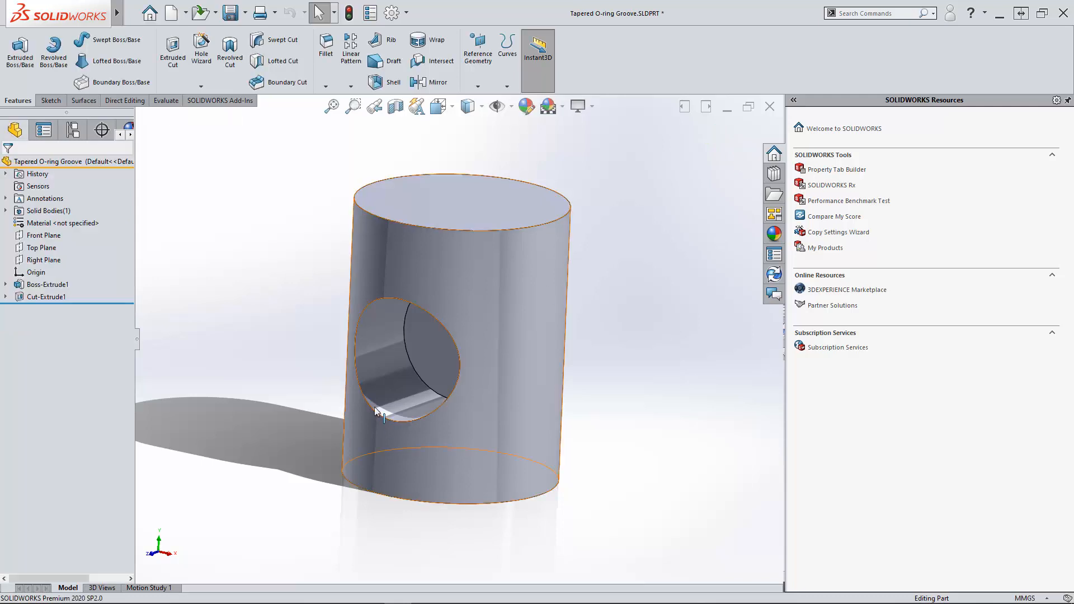
Collapse the SOLIDWORKS Resources pane and start a new sketch on the Front Plane.
left_click(1067, 100)
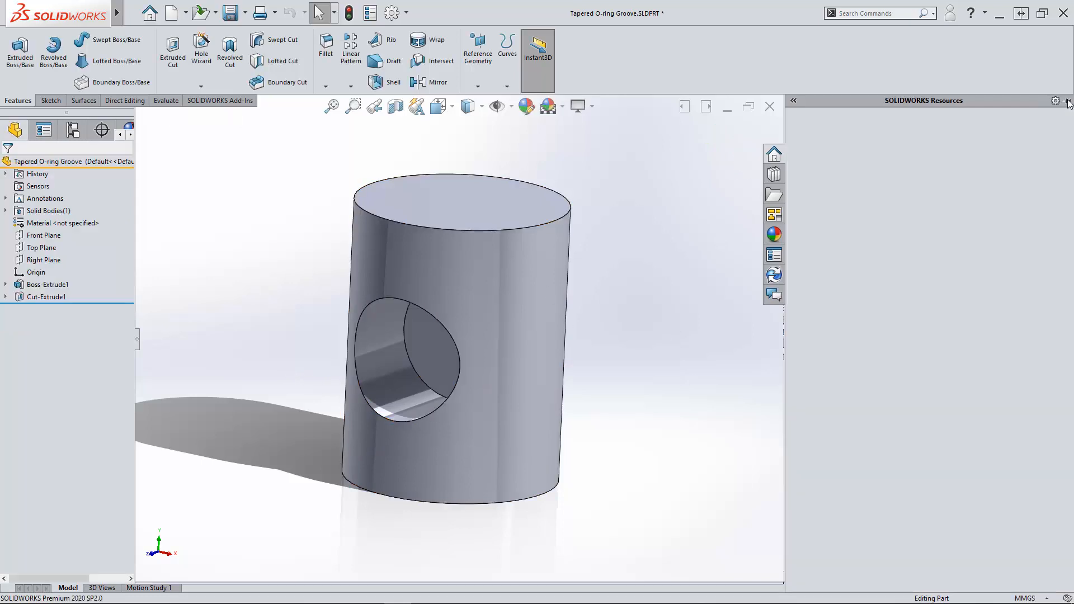
middle_click_drag(744, 445, 799, 417)
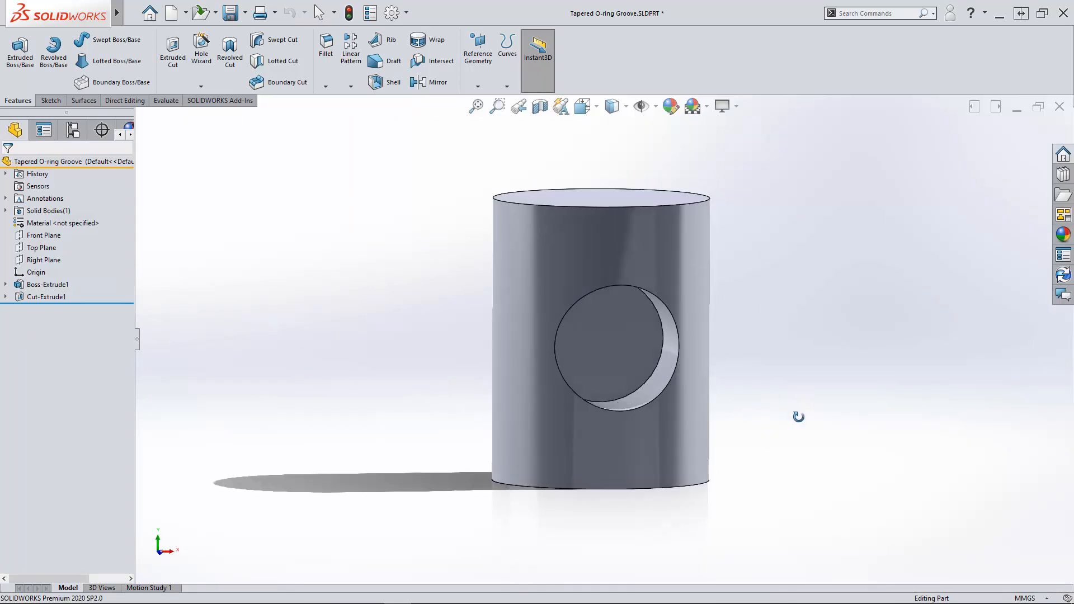
left_click(35, 236)
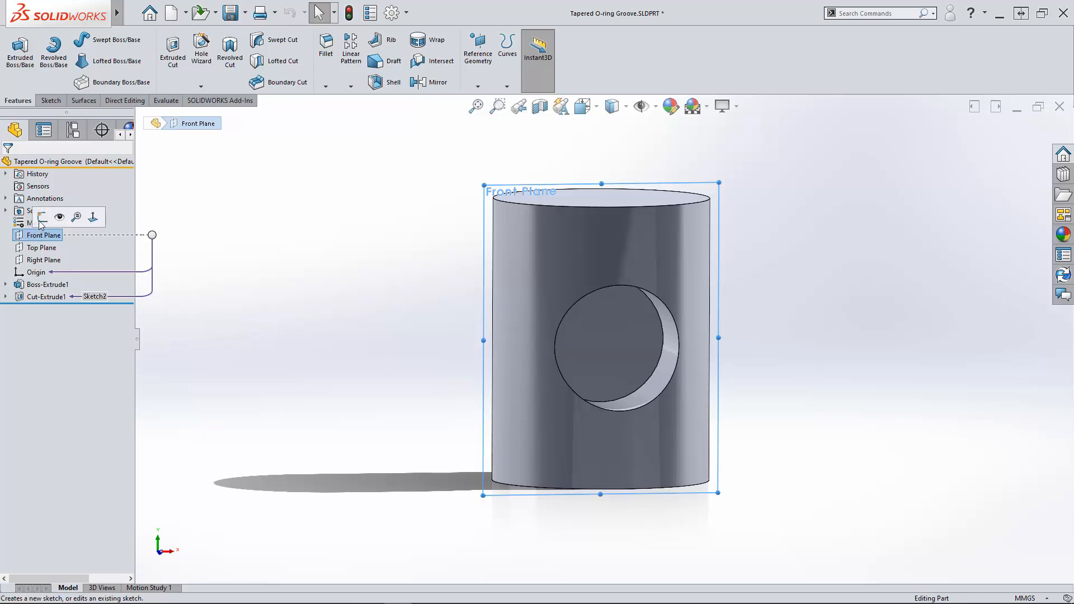
left_click(42, 218)
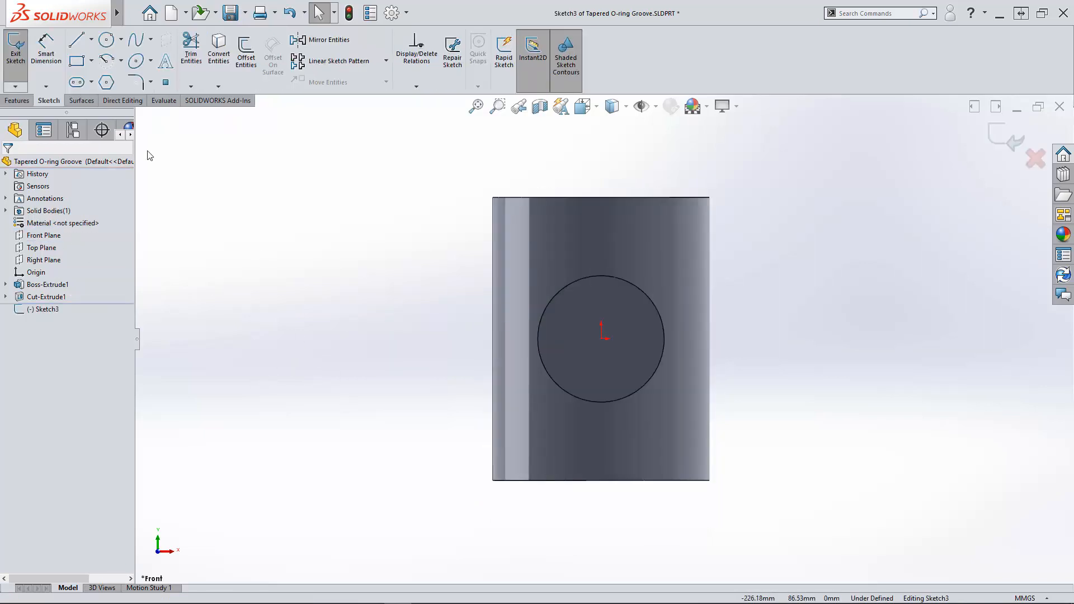
Sketch an ellipse centred on the origin around the hole, with radii of about 44.4 mm and 42.7 mm.
left_click(134, 62)
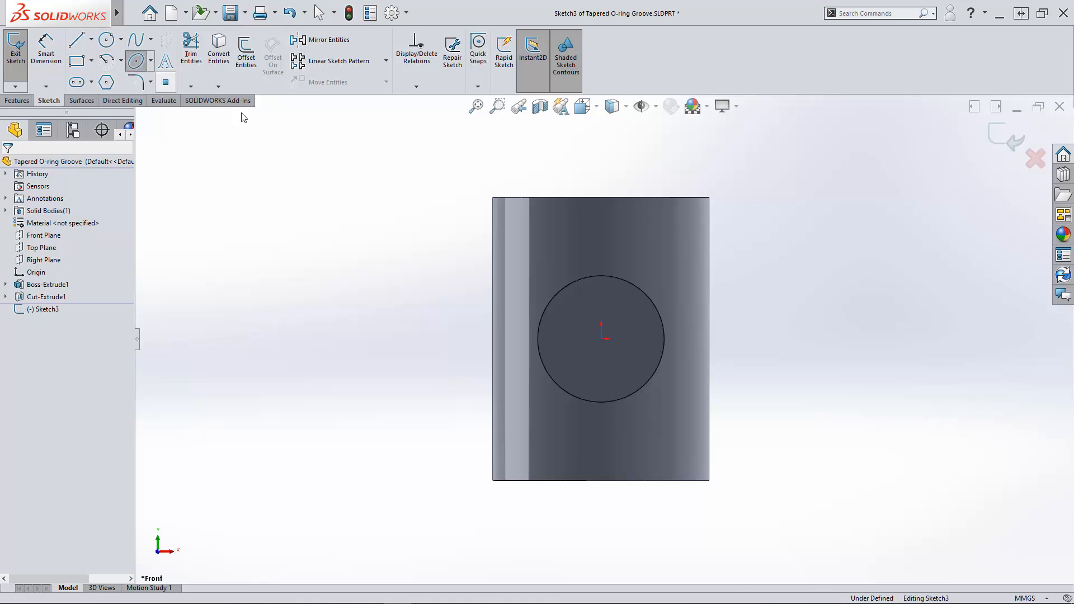
left_click(601, 339)
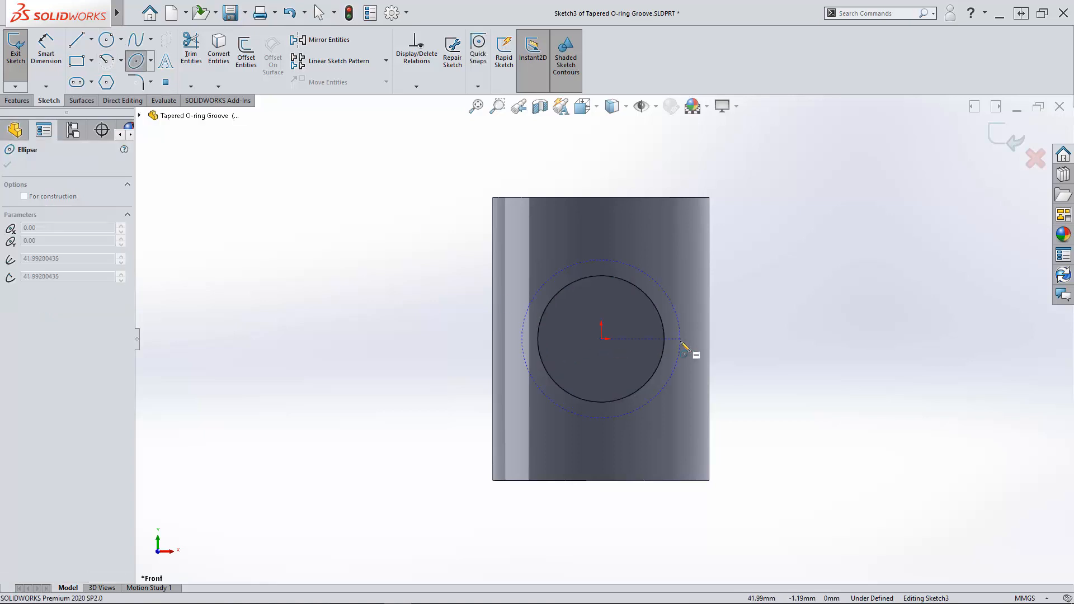
left_click(613, 261)
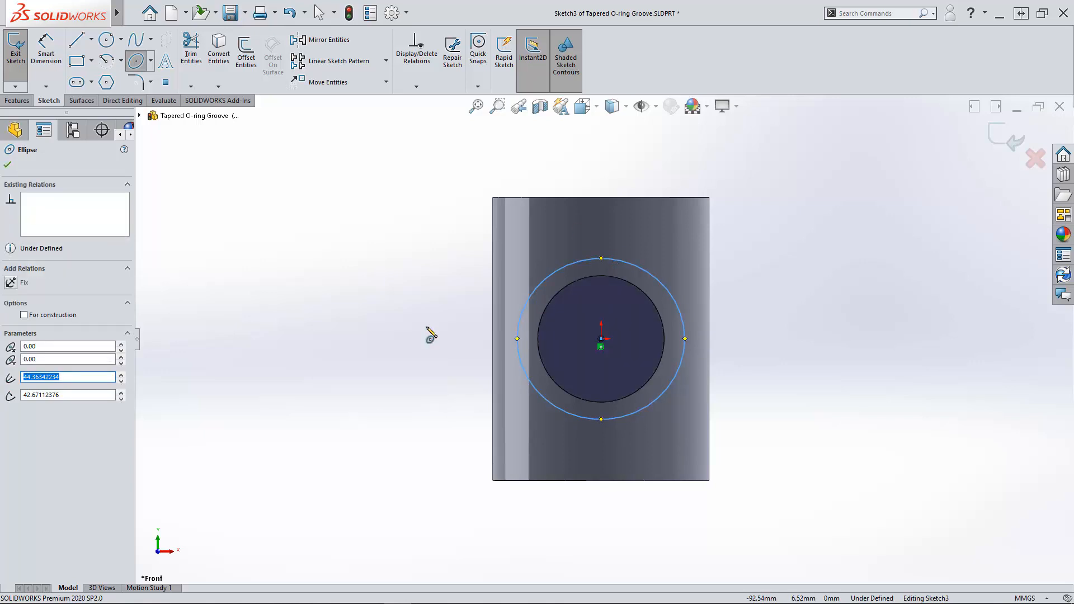
key("Escape")
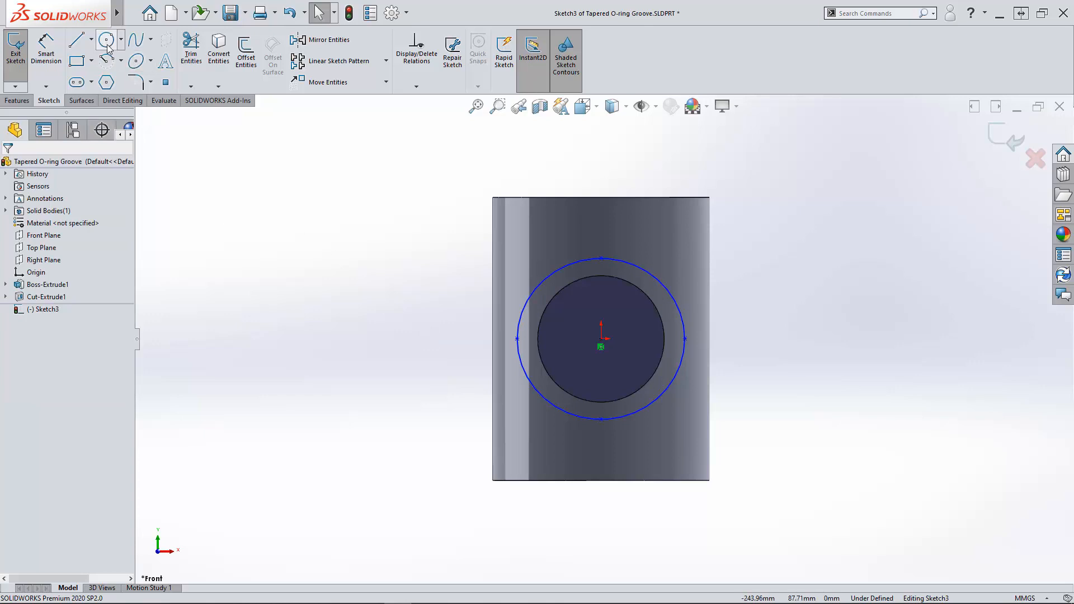
Dimension the ellipse's height between its upper and lower points as 80 mm.
left_click(45, 50)
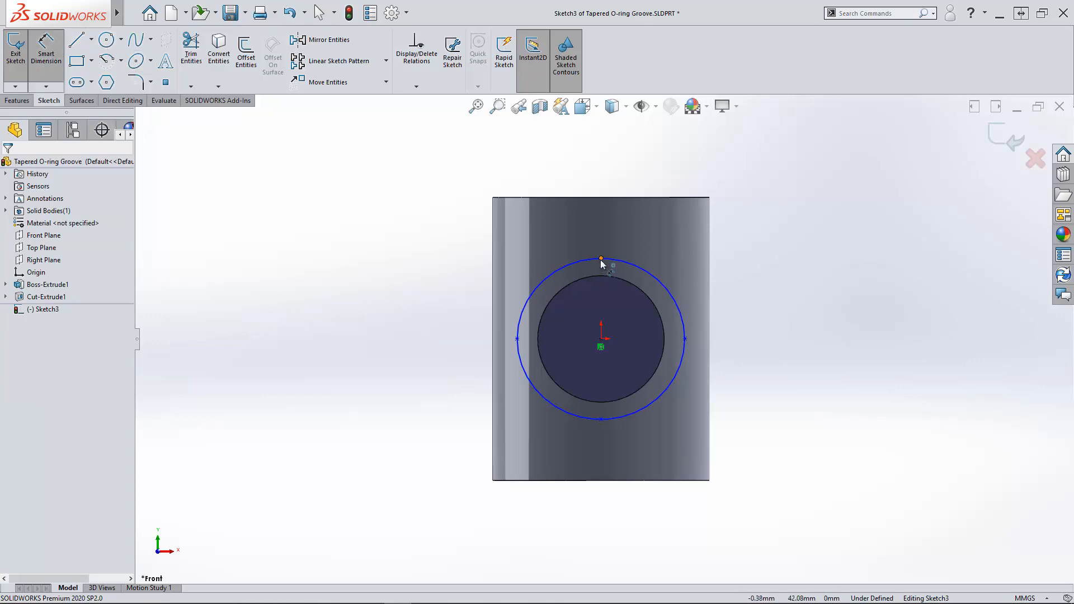
left_click(601, 258)
left_click(601, 419)
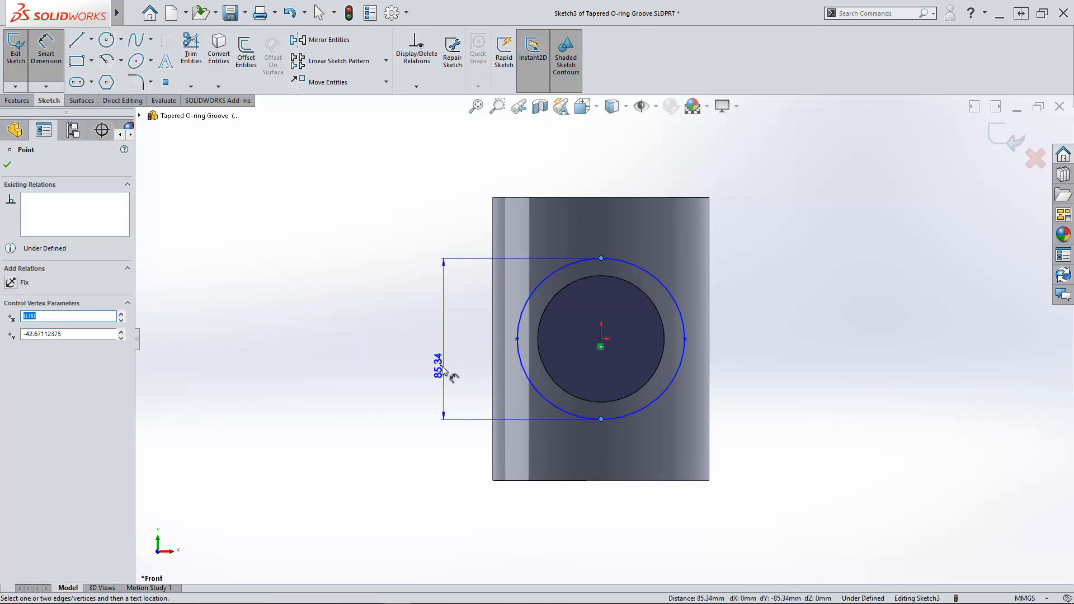
left_click(437, 365)
type("80")
key("Return")
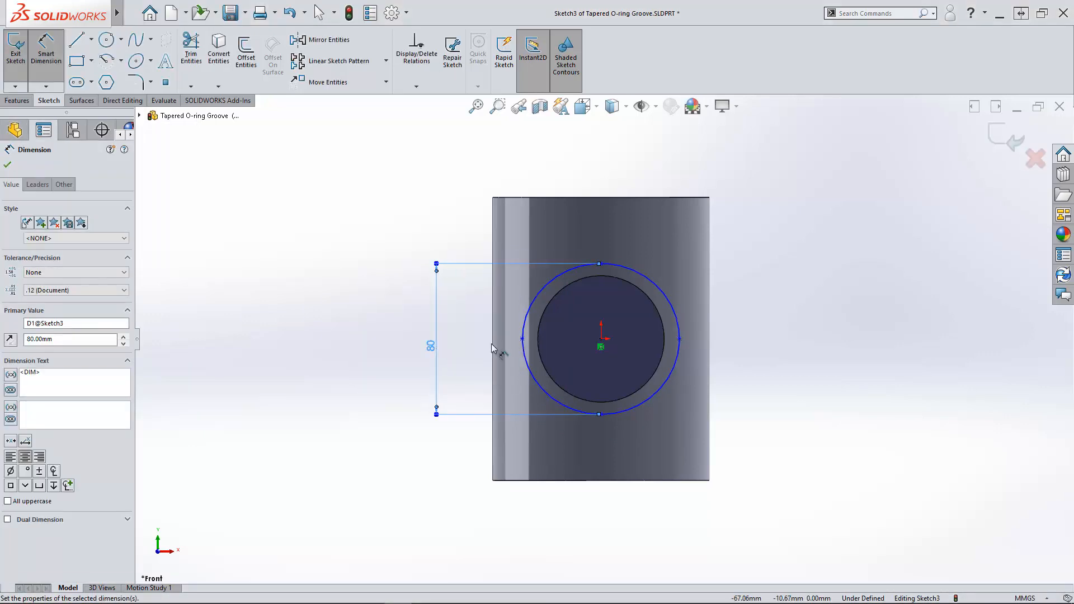
Dimension the ellipse's width between its two side points as 80 mm.
left_click(522, 339)
left_click(679, 339)
left_click(602, 178)
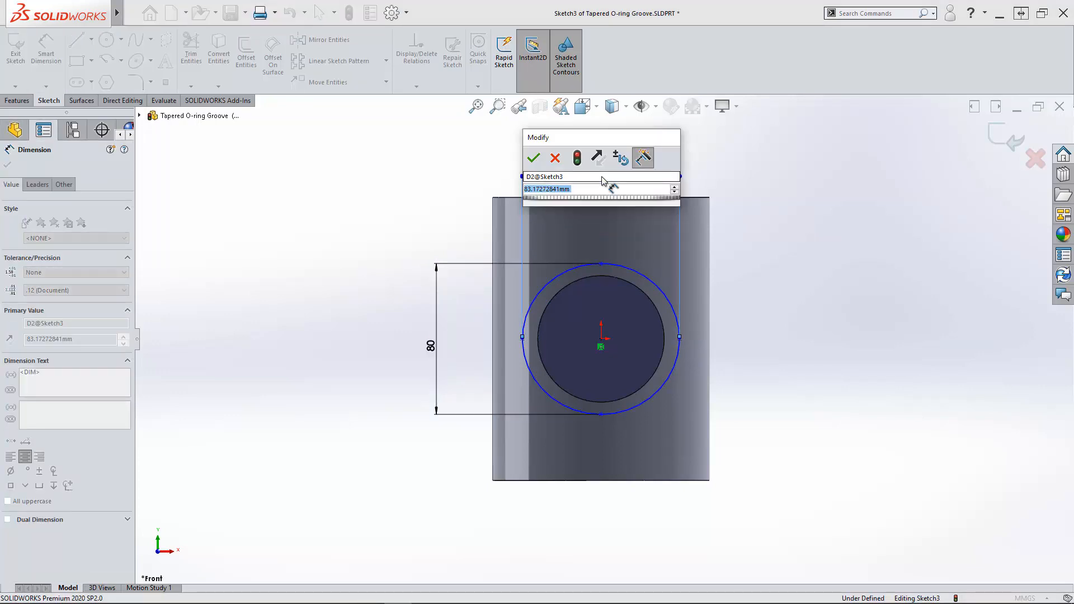
type("80")
key("Return")
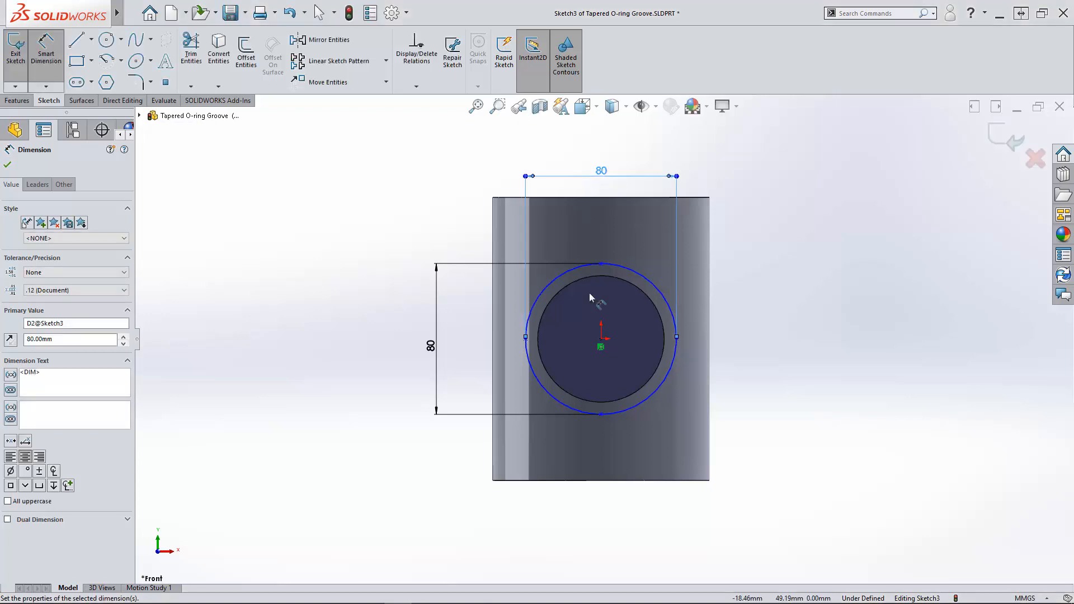
key("Escape")
middle_click_drag(319, 391, 306, 410)
key("Escape")
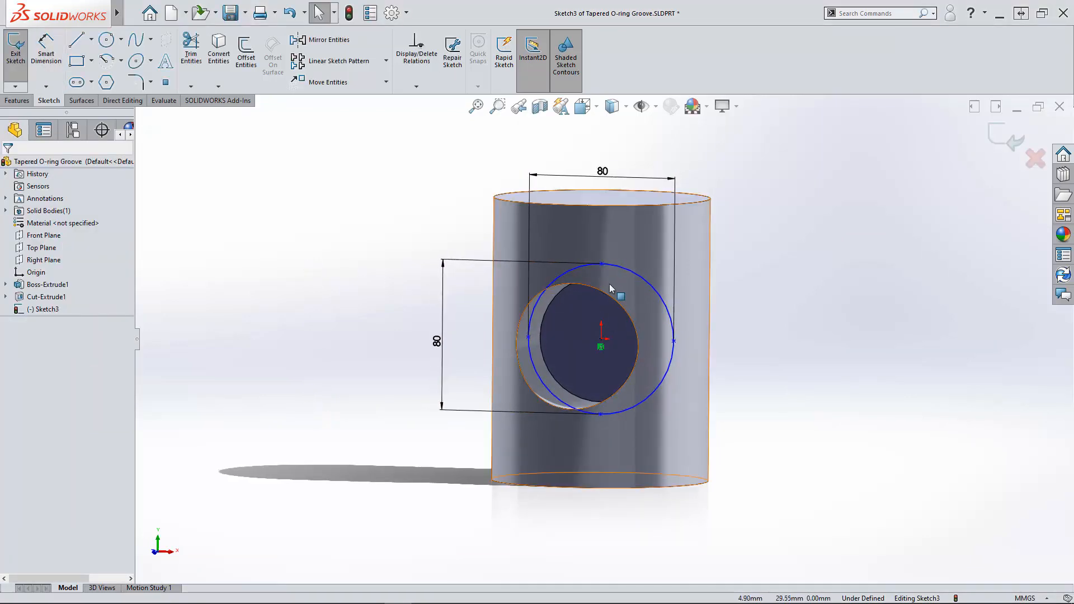
Add a vertical relation between the ellipse's upper and lower points.
mouse_move(604, 264)
left_mouse_down()
mouse_move(635, 276)
mouse_move(586, 264)
mouse_move(616, 268)
mouse_move(602, 264)
left_mouse_up()
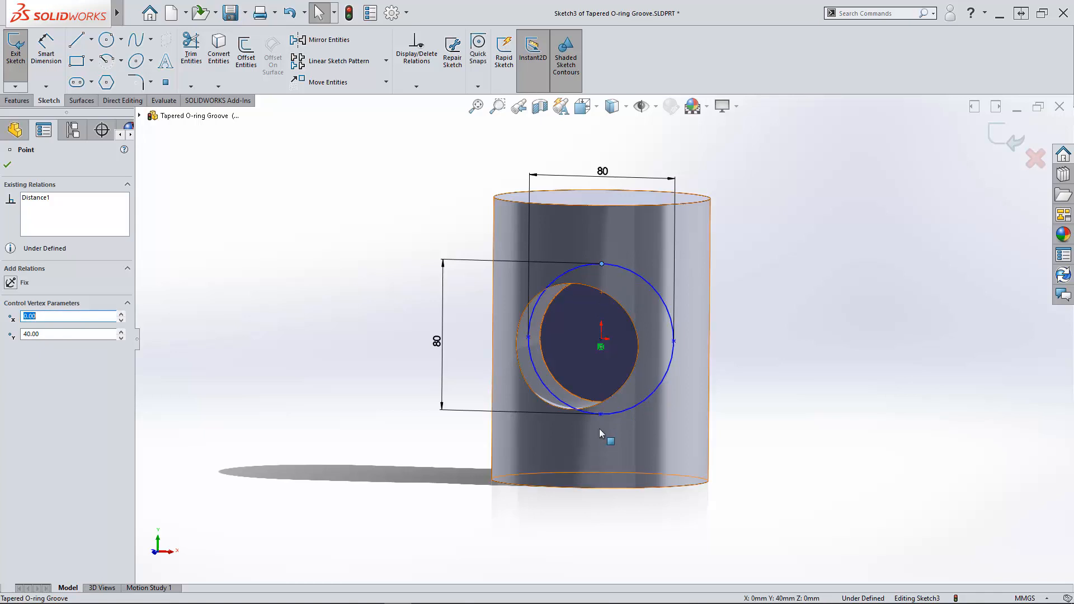
left_click(601, 415, "ctrl")
left_click(653, 368)
left_click(866, 473)
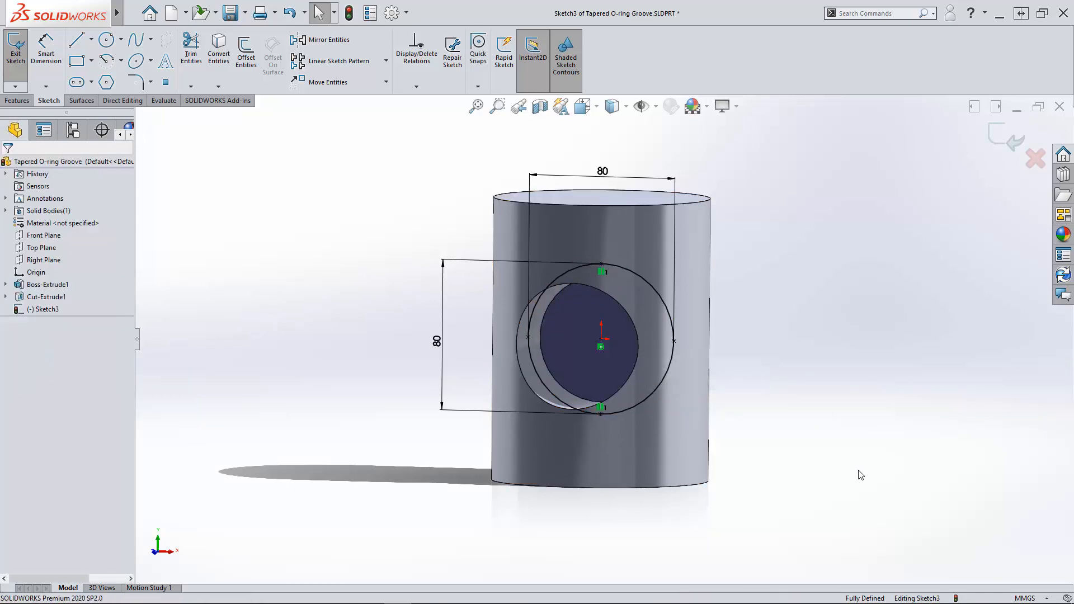
Create a projection split line from the ellipse sketch on the cylinder's outer face, in a single reversed direction.
mouse_move(827, 468)
middle_mouse_down()
mouse_move(899, 462)
mouse_move(892, 516)
middle_mouse_up()
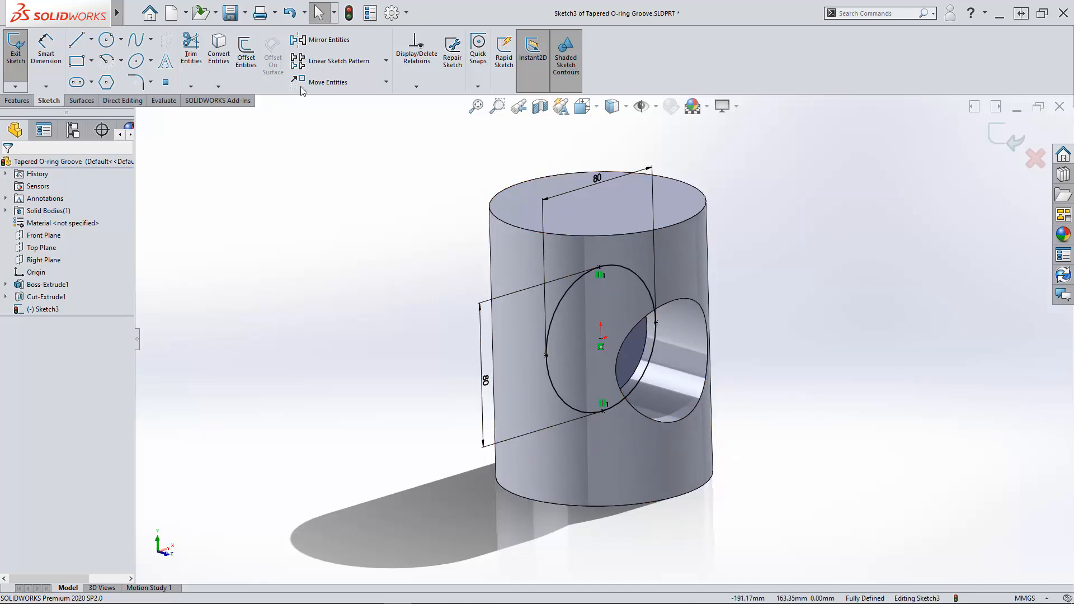
scroll(129, 76, "up", 1)
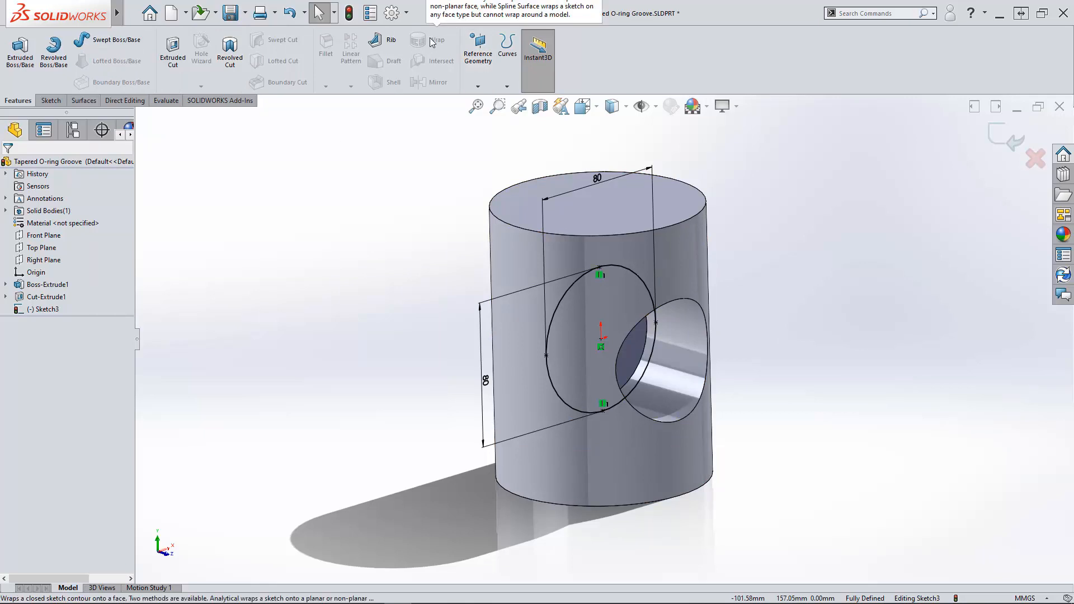
left_click(508, 72)
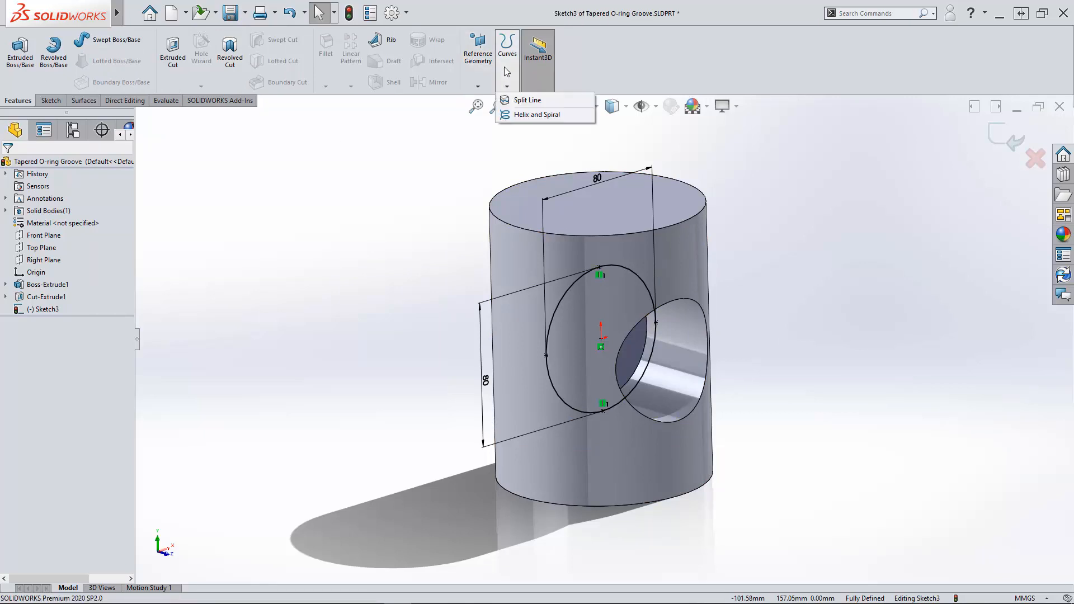
left_click(527, 101)
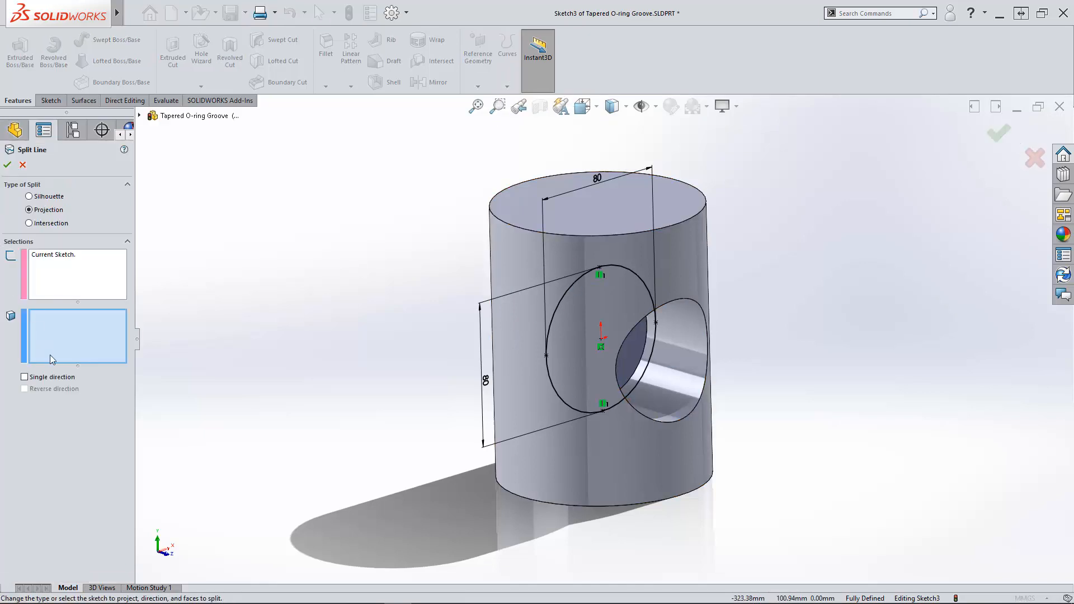
left_click(632, 449)
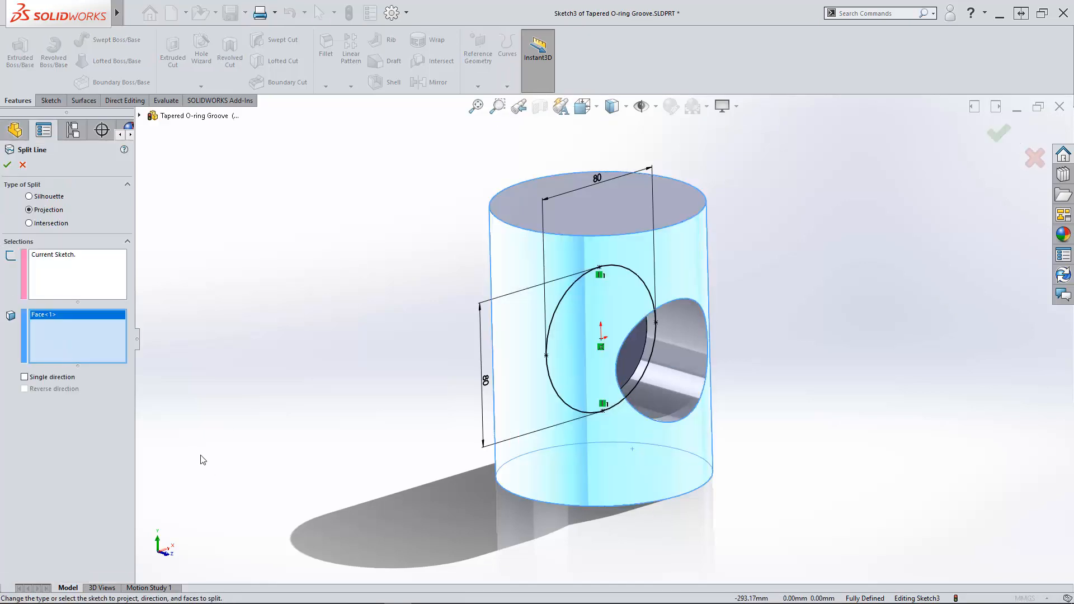
left_click(25, 377)
left_click(24, 389)
mouse_move(283, 425)
middle_mouse_down()
mouse_move(307, 424)
mouse_move(515, 301)
middle_mouse_up()
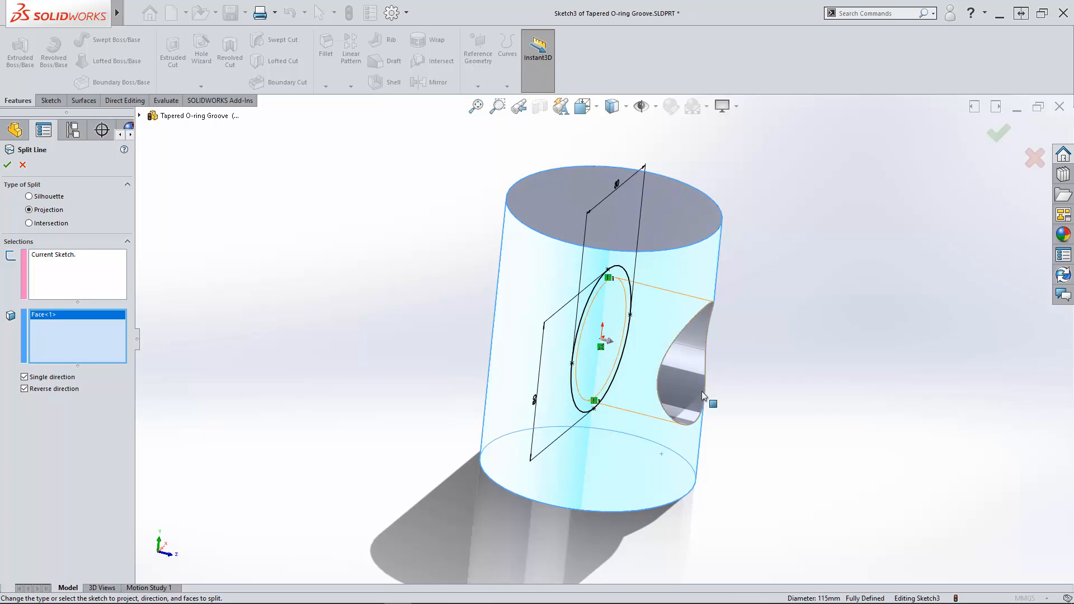
left_click(7, 165)
Examine the split line around the hole on the cylinder's curved face from several angles and up close.
middle_click_drag(374, 377, 576, 330)
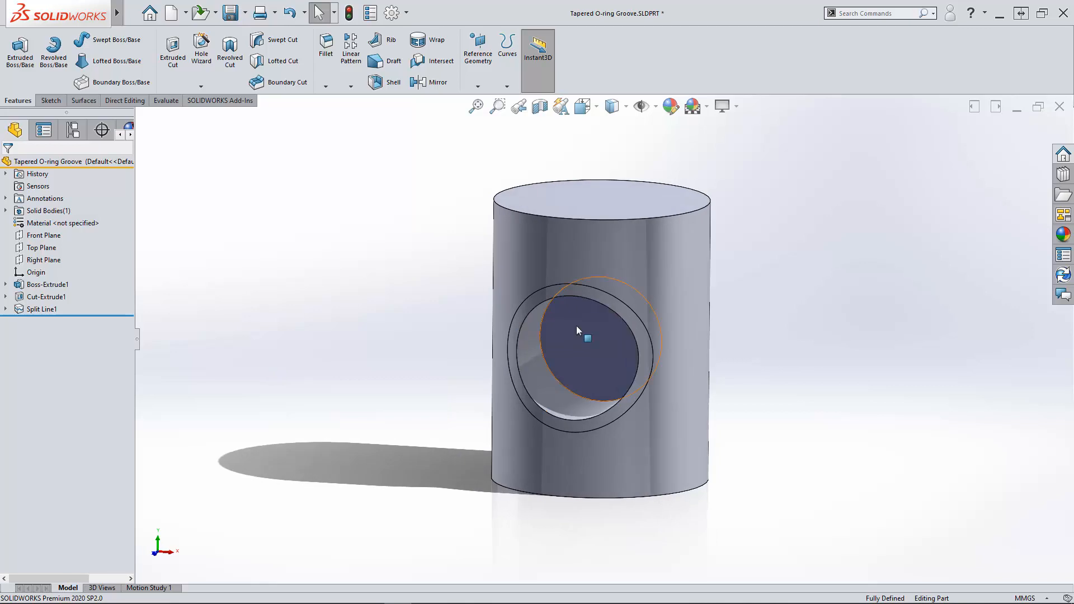
left_click(592, 287)
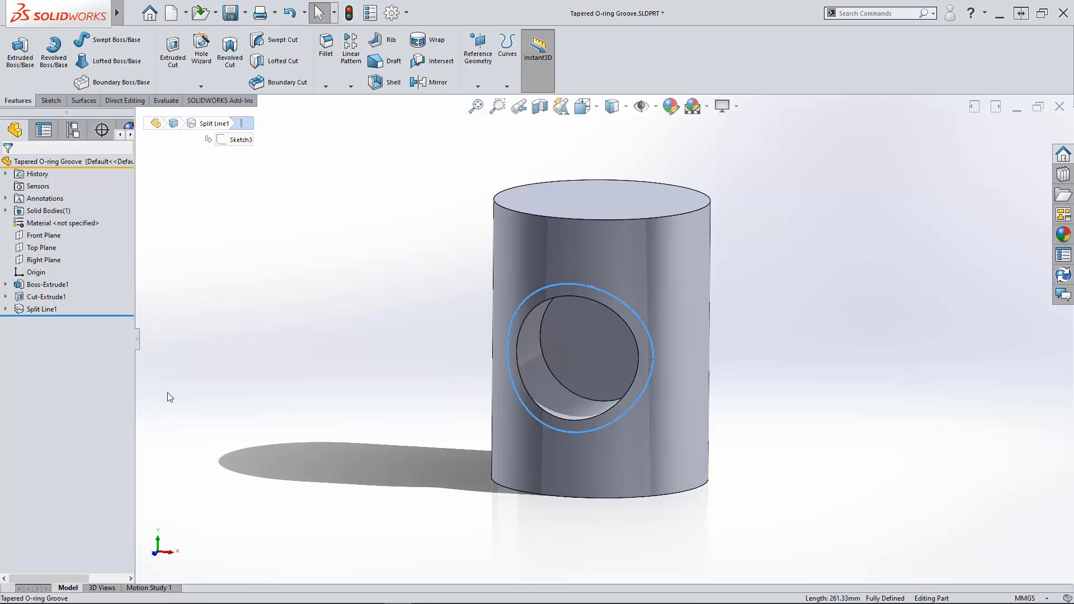
left_click(346, 386)
middle_click_drag(380, 441, 367, 464)
middle_click_drag(435, 469, 429, 468)
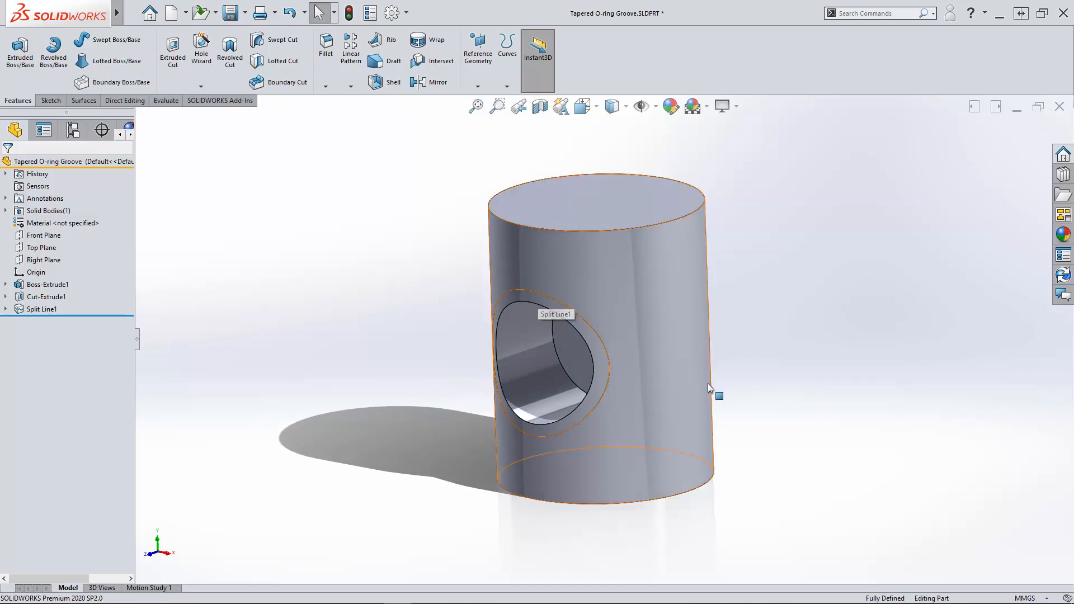
scroll(611, 347, "down", 3)
middle_click_drag(571, 313, 582, 478)
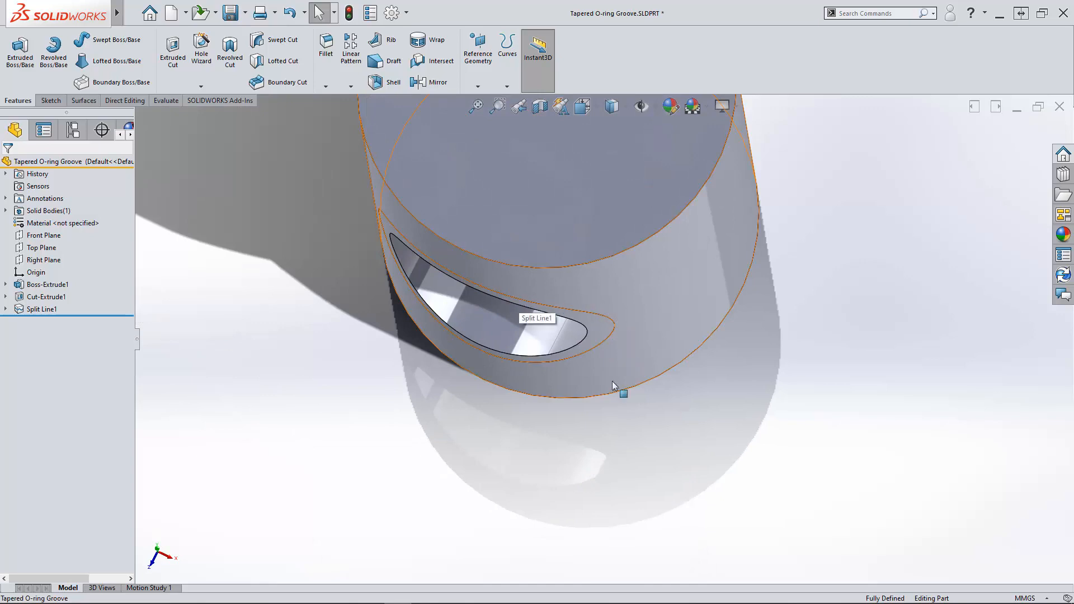
middle_click_drag(402, 331, 485, 208)
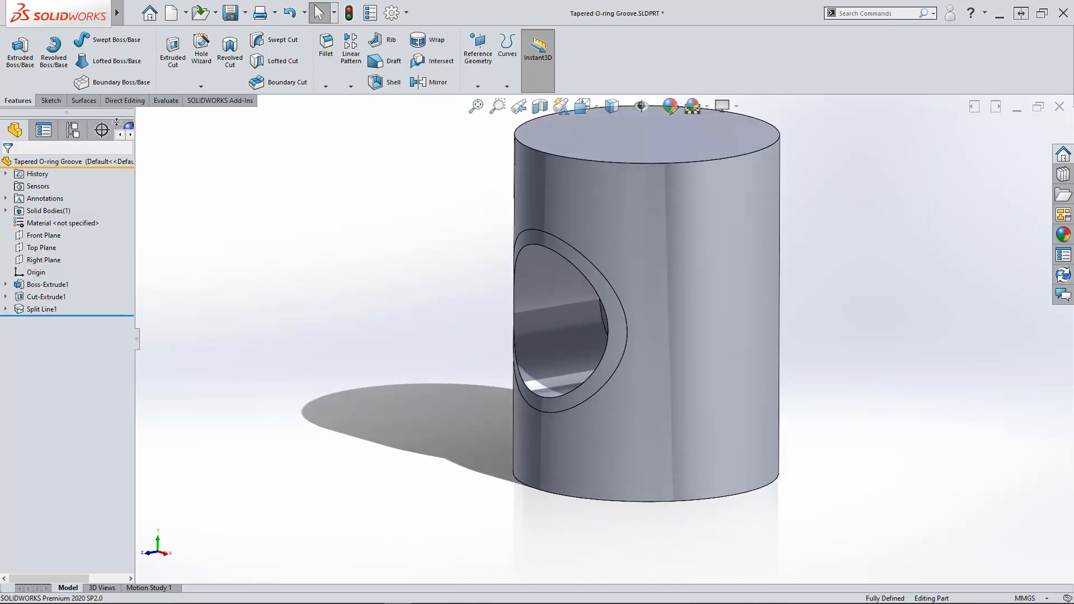
scroll(537, 254, "down", 4)
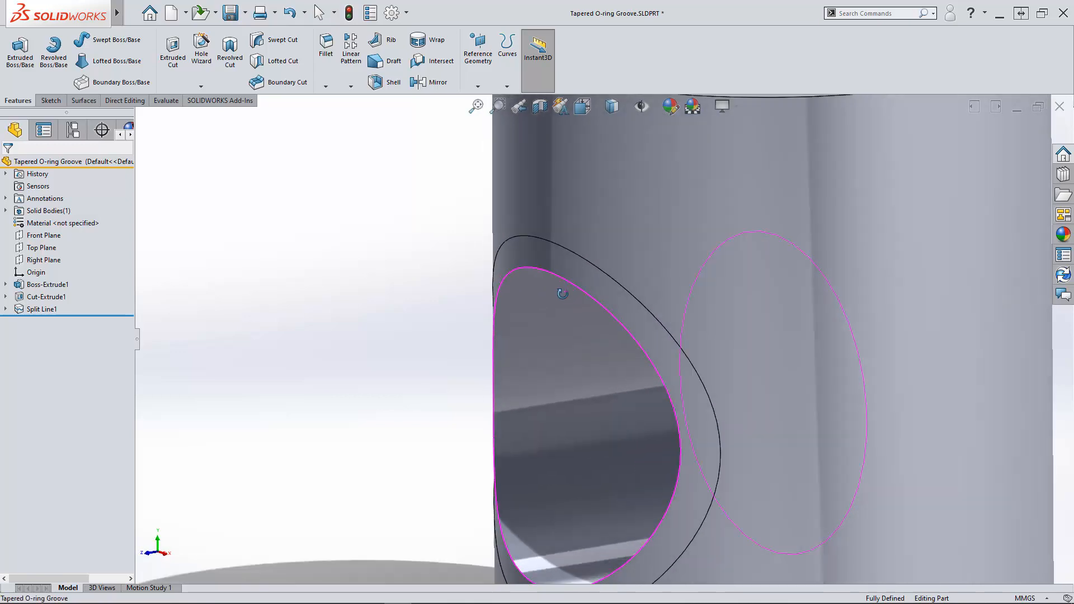
left_click(641, 305)
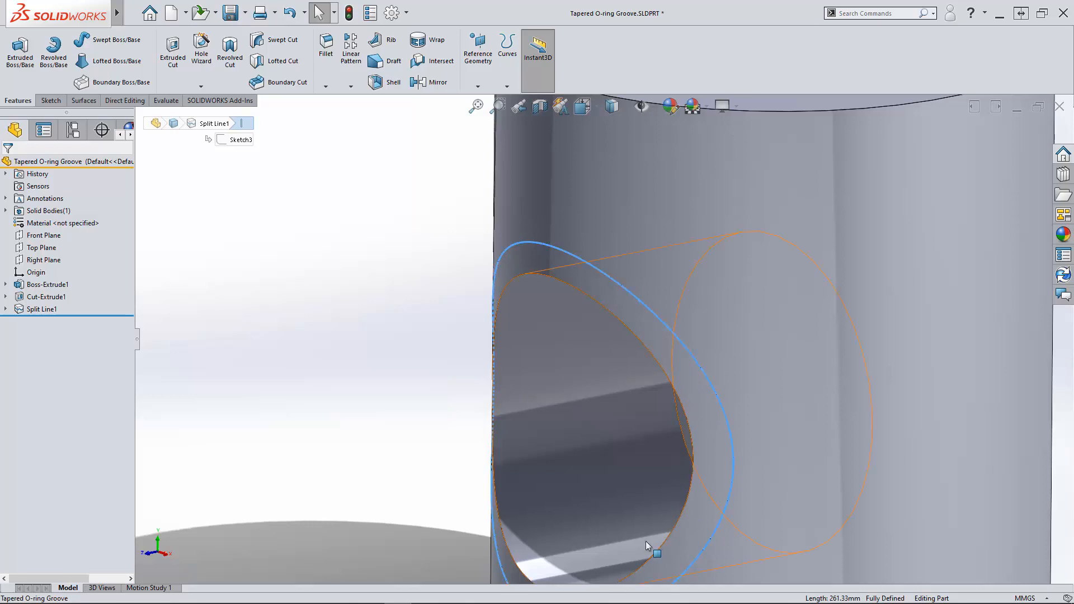
Create a 10 mm ruled surface normal to the cylinder face from the split line edge around the hole.
scroll(613, 440, "up", 2)
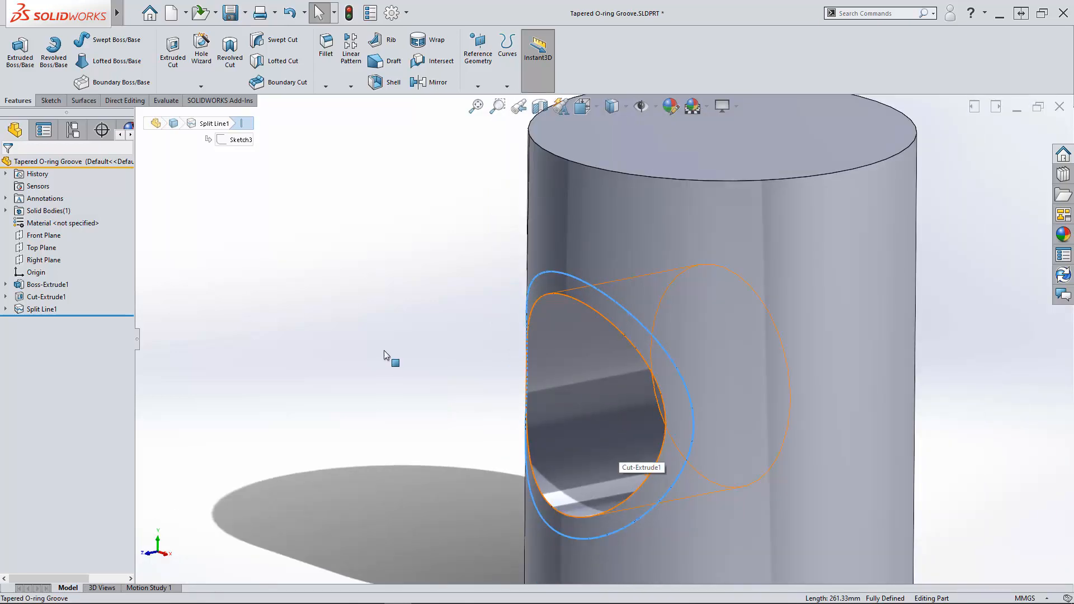
left_click(84, 101)
left_click(259, 175)
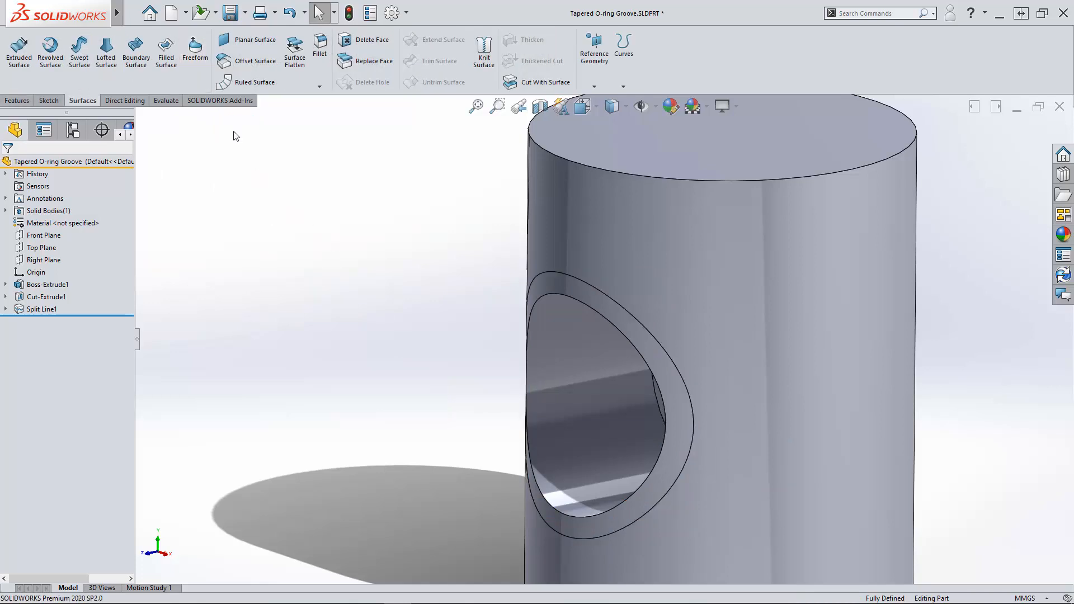
left_click(242, 84)
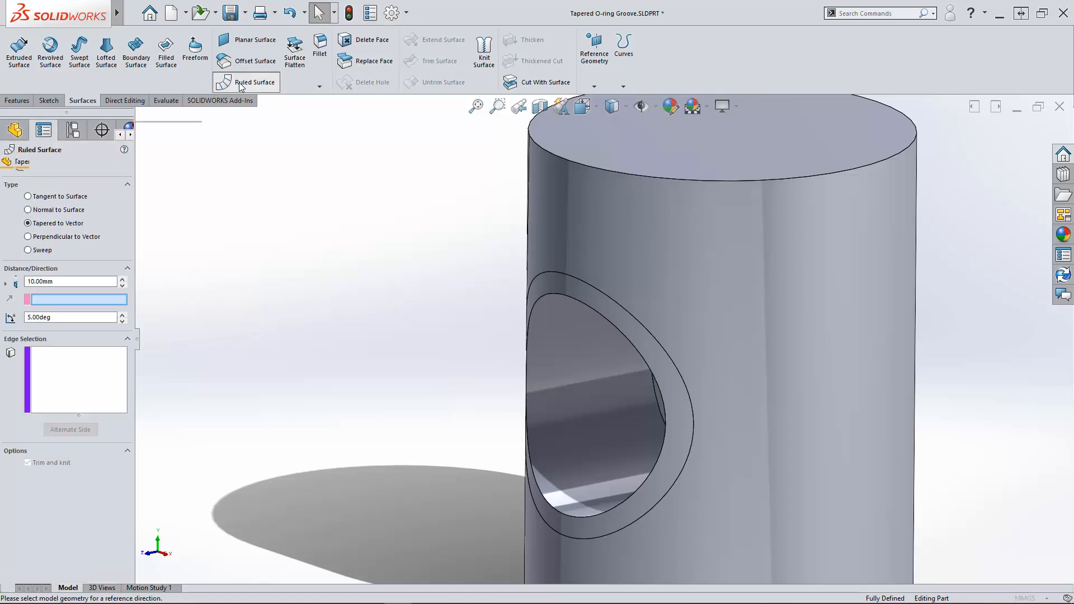
left_click(27, 223)
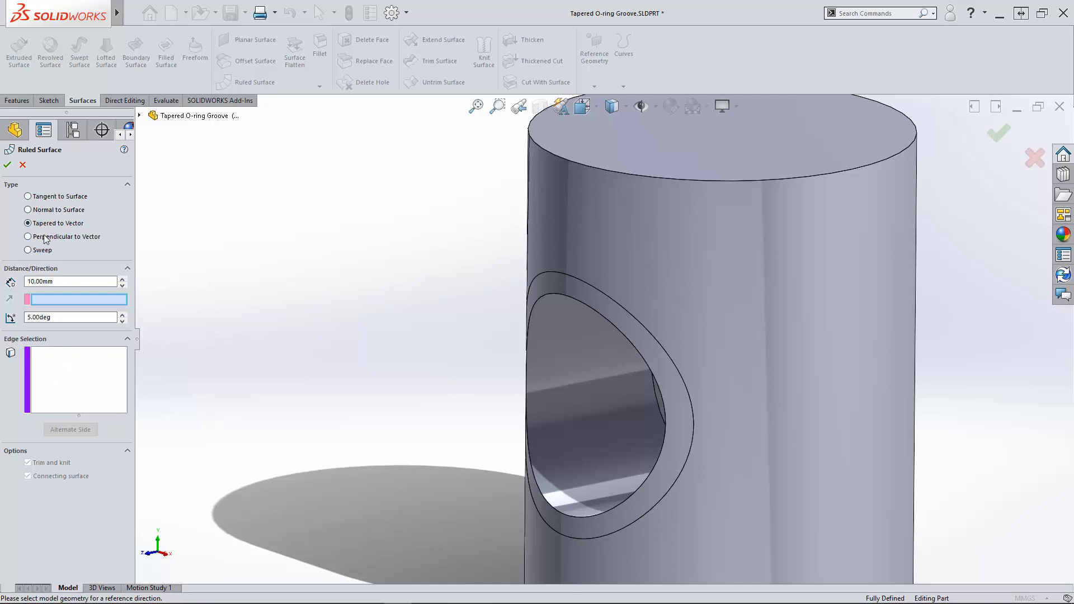
left_click(28, 210)
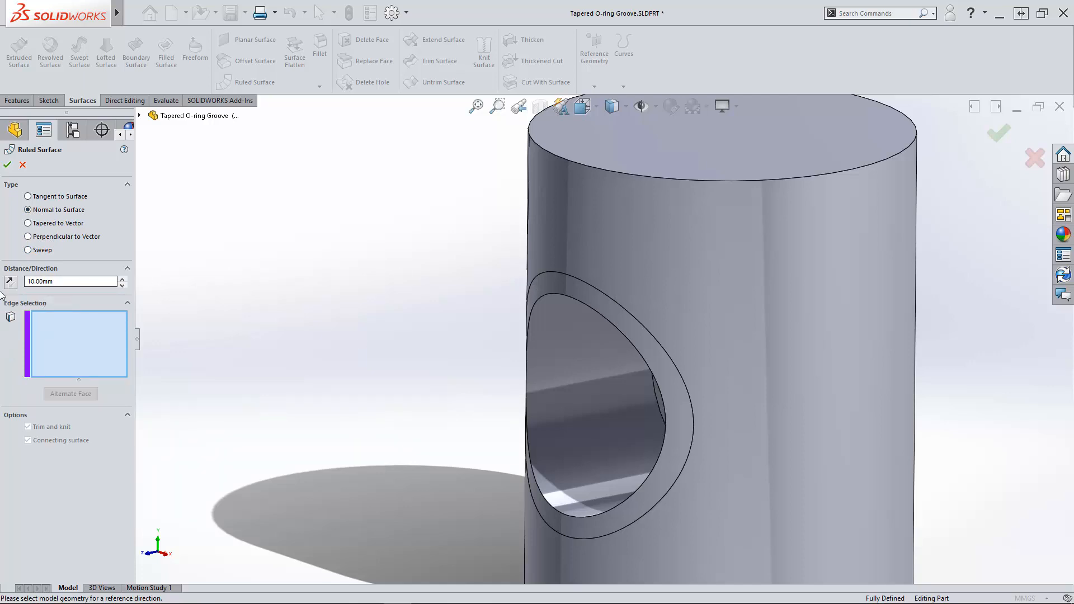
left_click(577, 280)
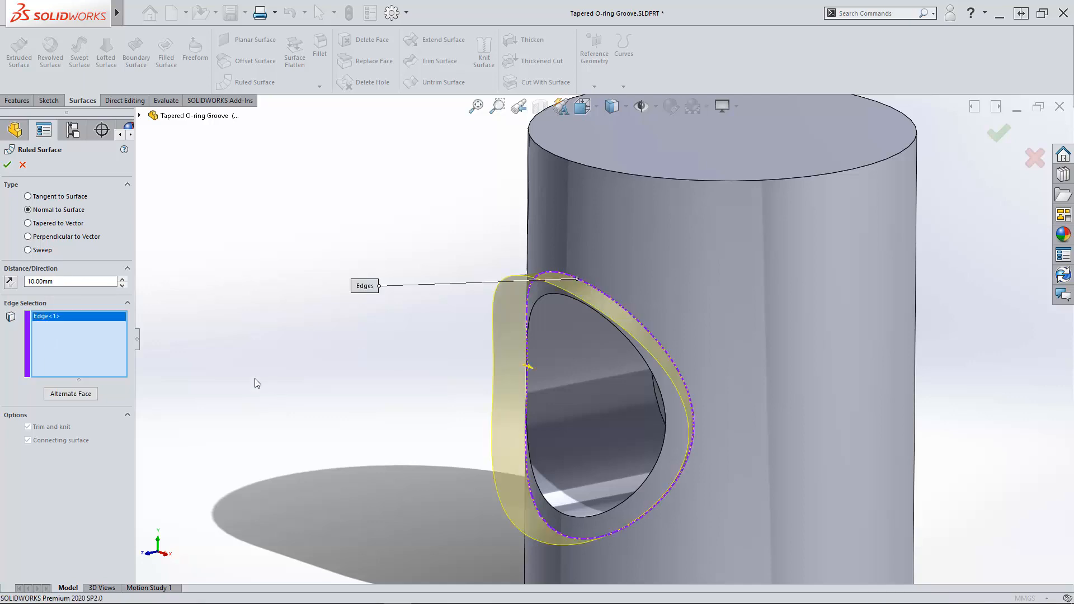
left_click(7, 166)
Examine the ruled surface around the hole from the side, from above and at an angle.
middle_click_drag(444, 419, 377, 426)
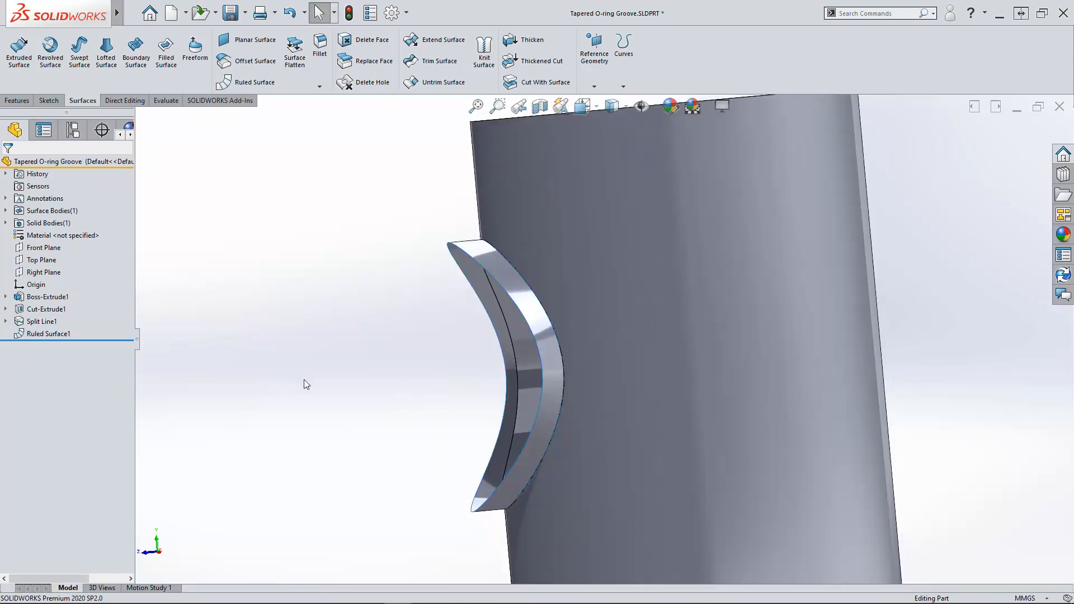
key("ctrl+4")
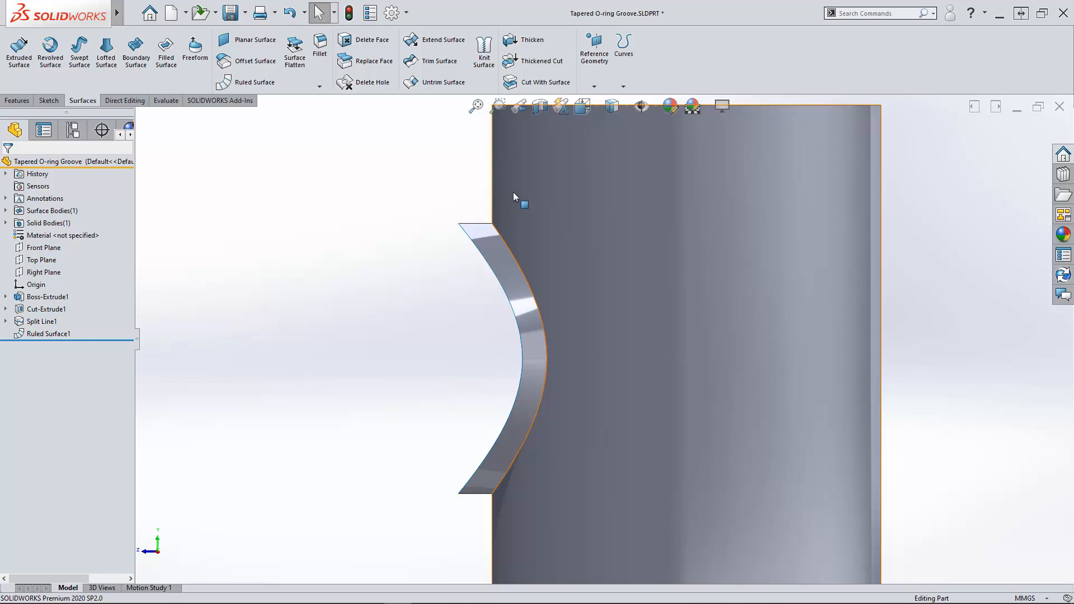
middle_click_drag(425, 237, 462, 506)
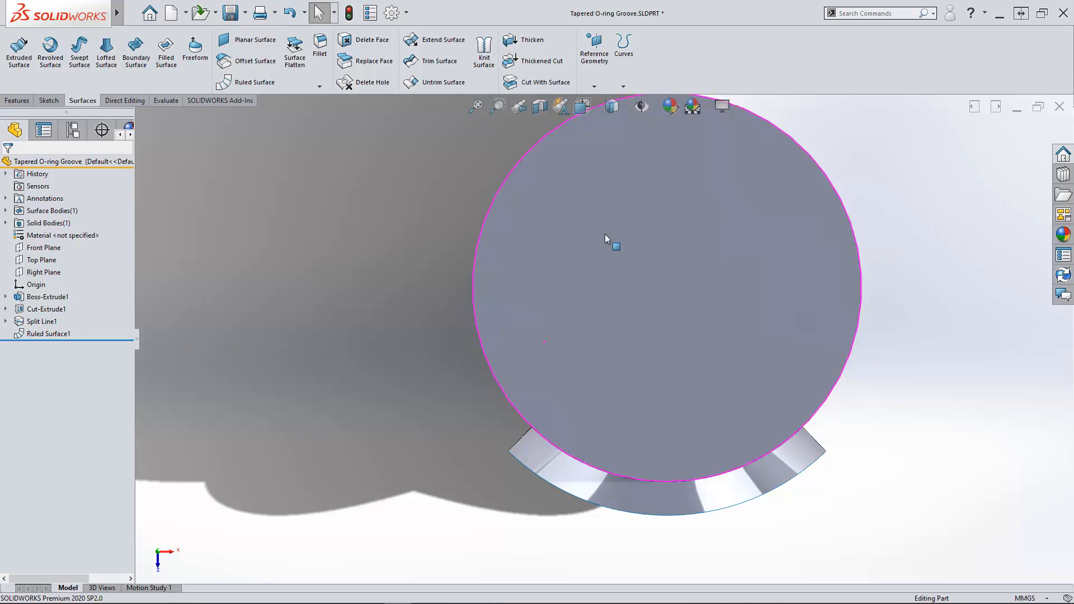
middle_click_drag(610, 464, 626, 341)
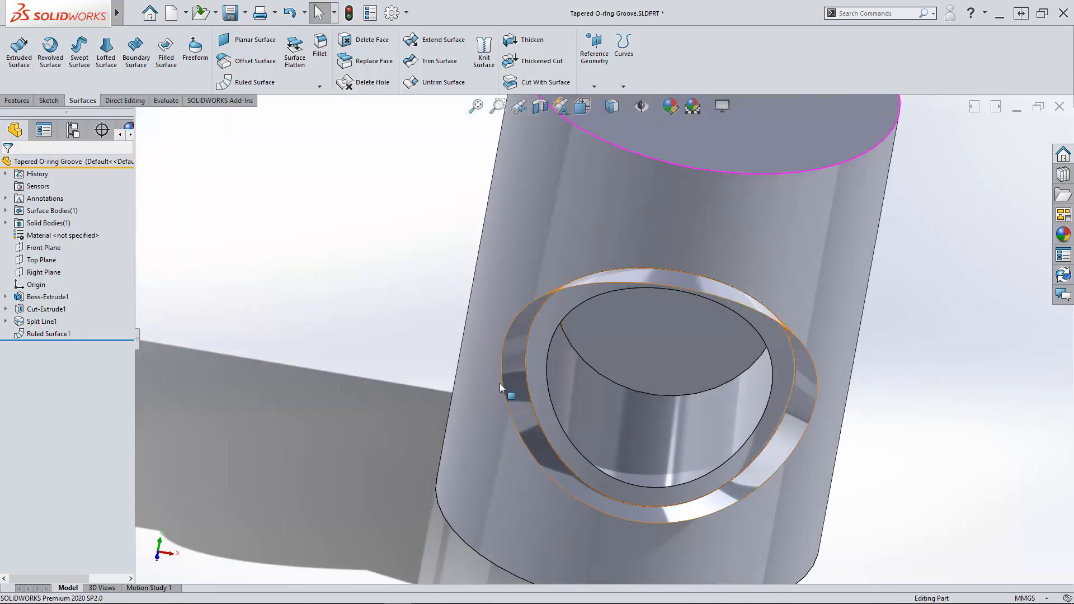
middle_click_drag(532, 371, 477, 302)
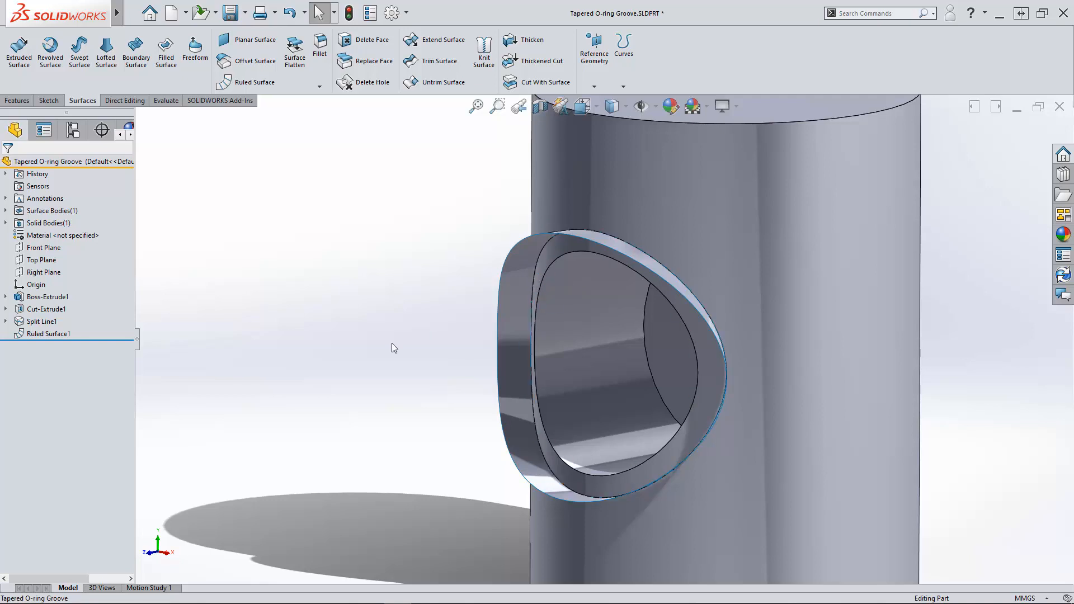
middle_click_drag(388, 344, 335, 341)
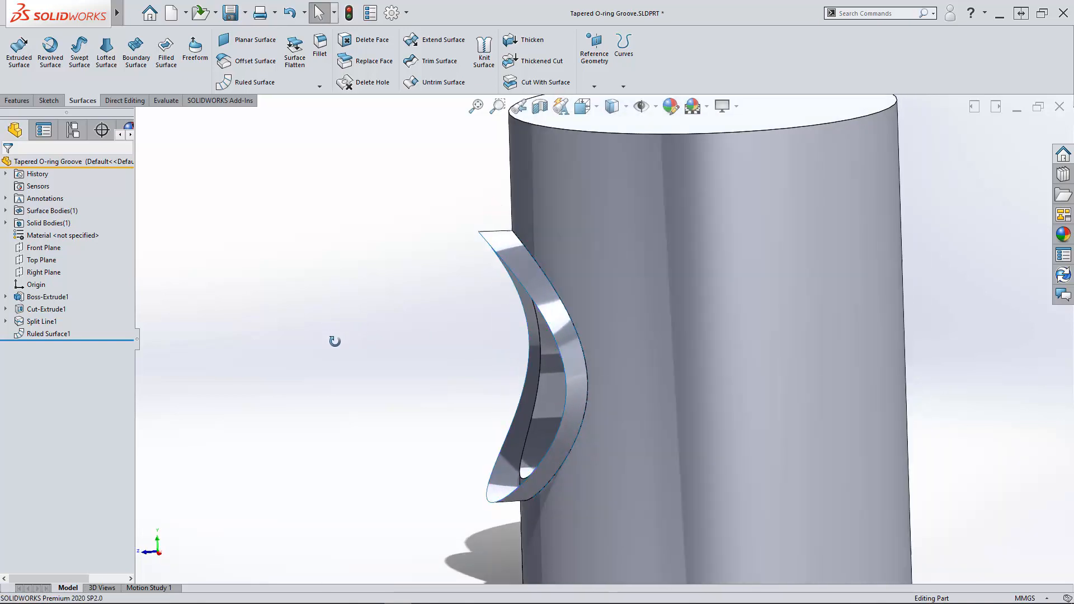
key("ctrl+4")
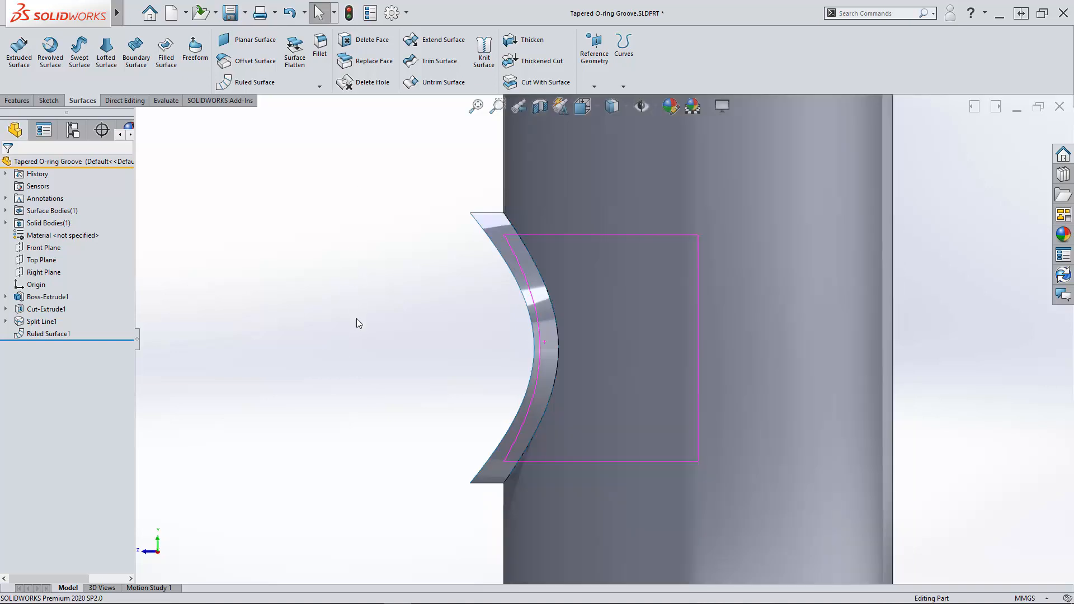
key("f")
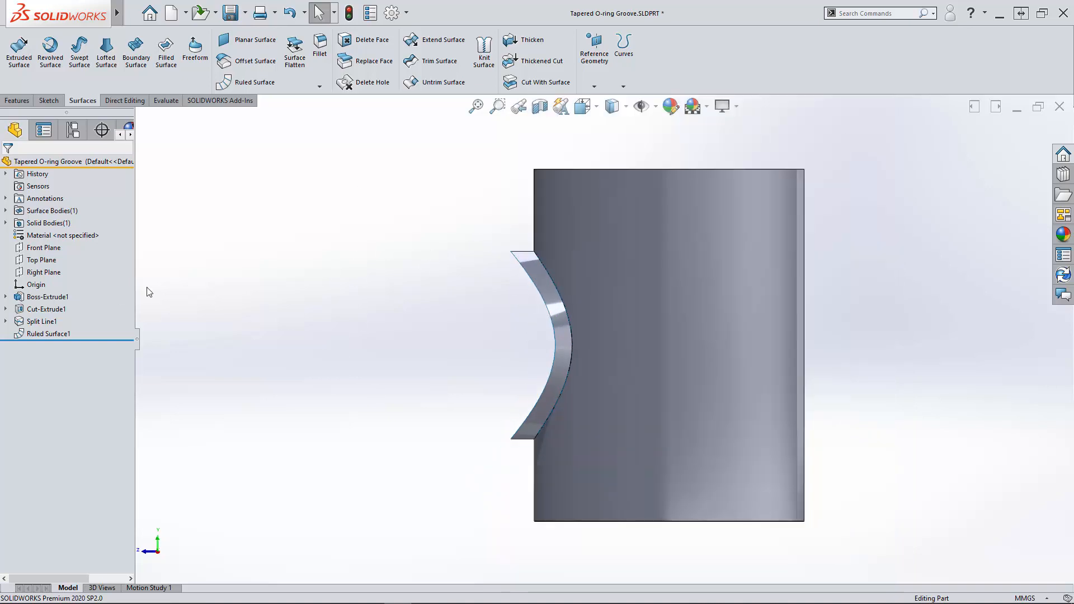
Sketch a closed triangle on the Right Plane near the ruled surface's upper end and enlarge it across the cylinder's edge.
left_click(44, 273)
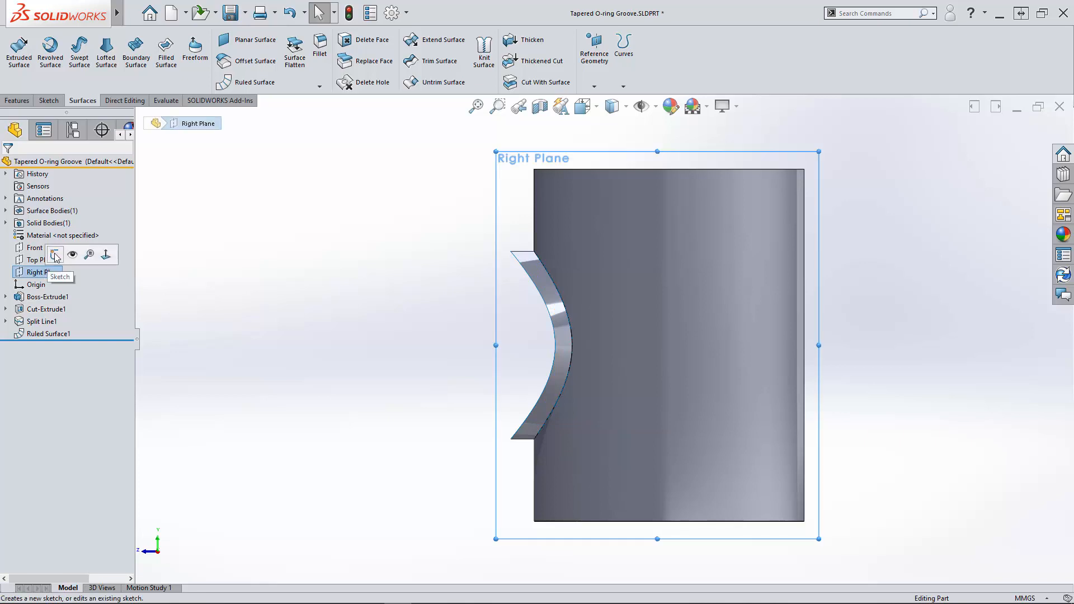
left_click(56, 250)
scroll(562, 244, "down", 5)
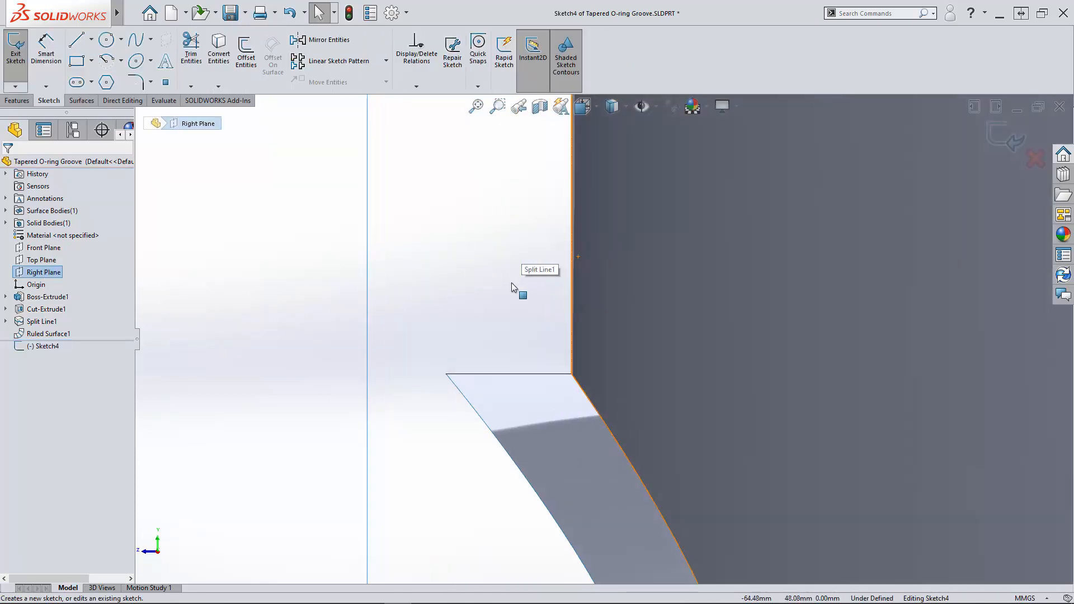
left_click(78, 41)
left_click_drag(512, 327, 538, 319)
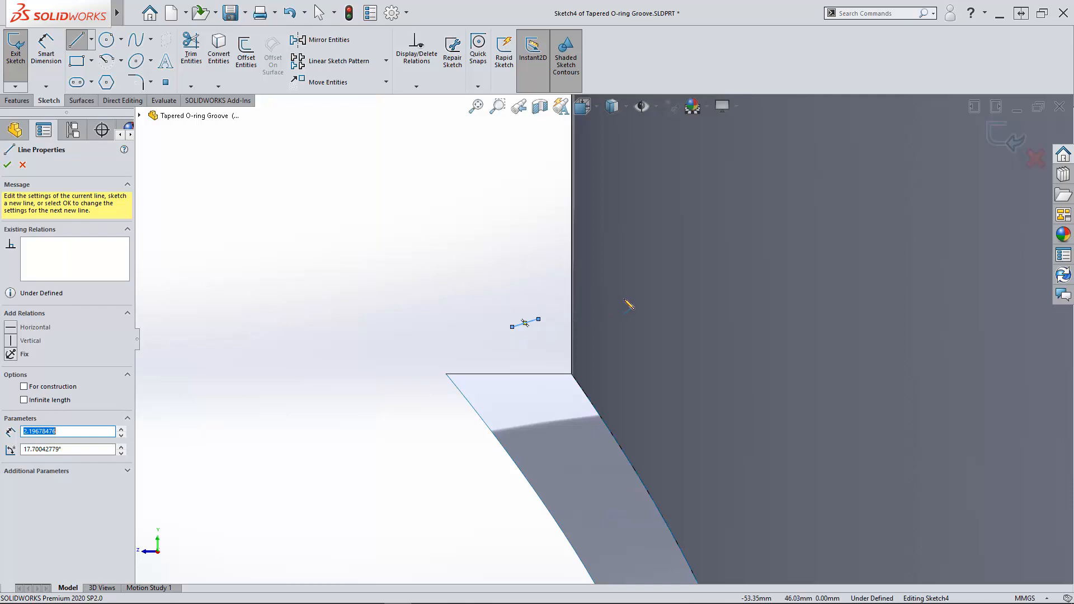
left_click(538, 319)
left_click(528, 349)
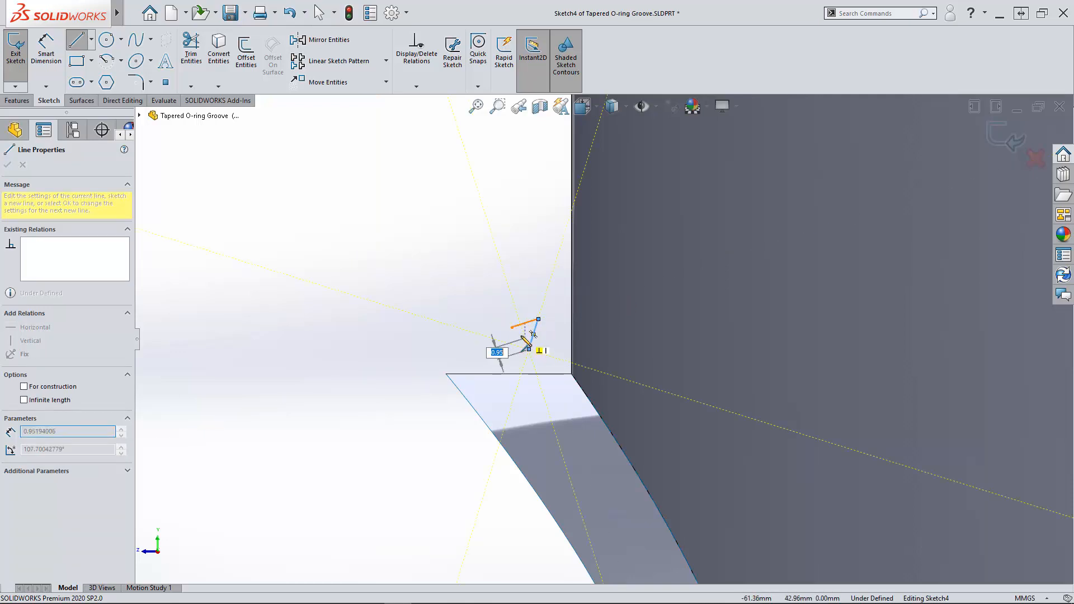
left_click(512, 327)
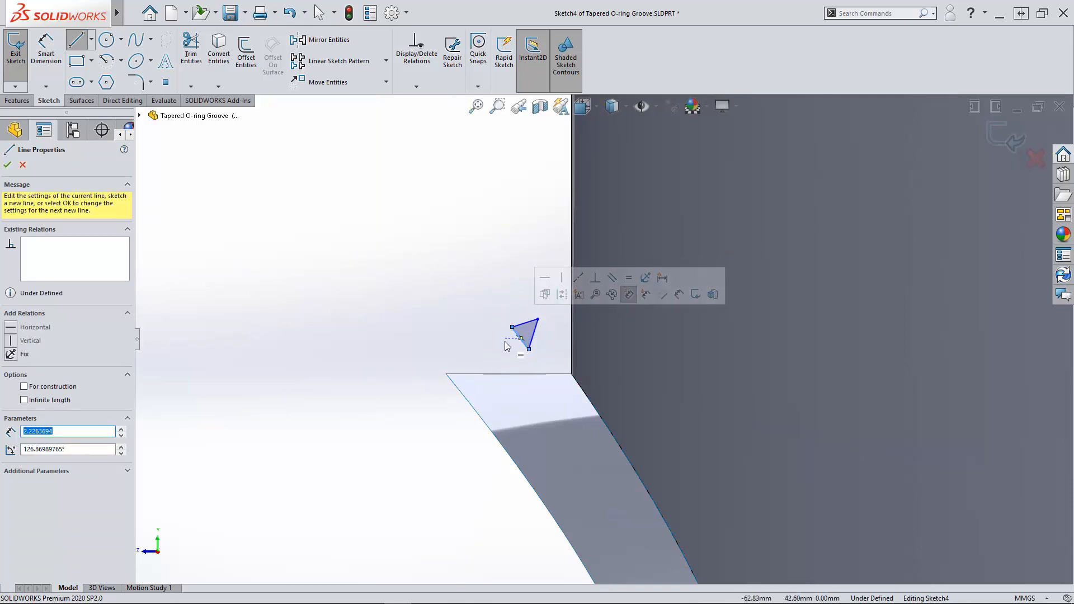
key("Escape")
left_click_drag(534, 345, 633, 375)
left_click(380, 289)
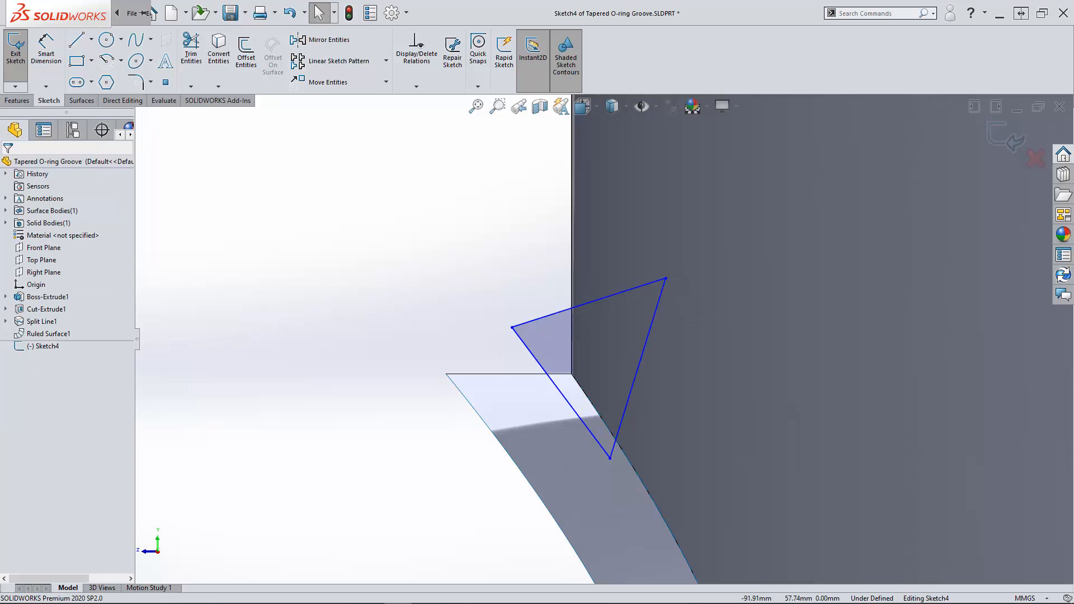
Draw a perpendicular centerline from the midpoint of the triangle's side inside the cylinder to beyond the opposite vertex.
left_click(91, 39)
left_click(115, 87)
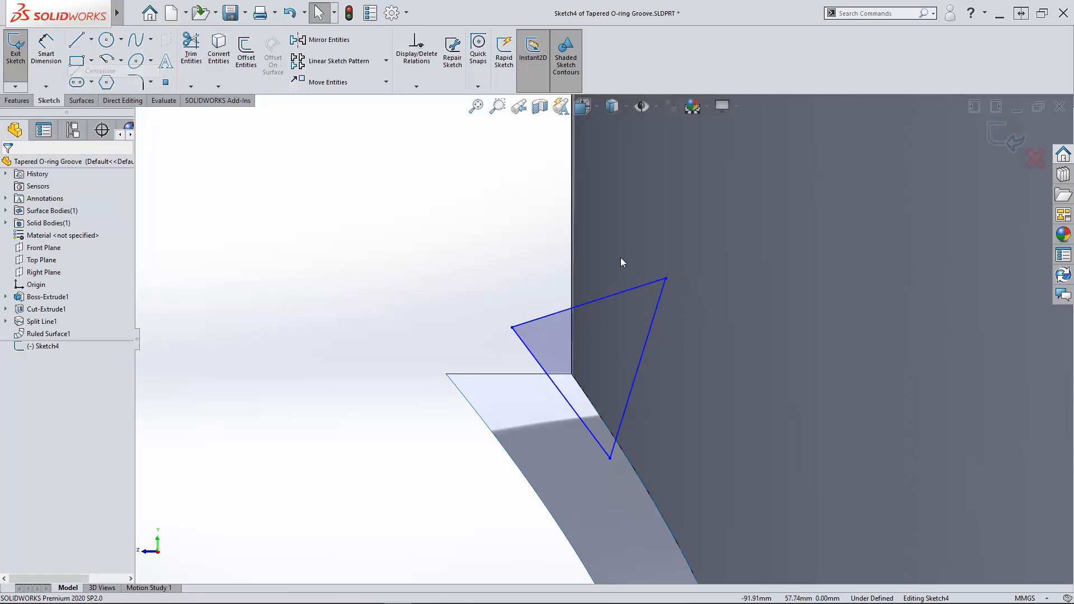
left_click(638, 368)
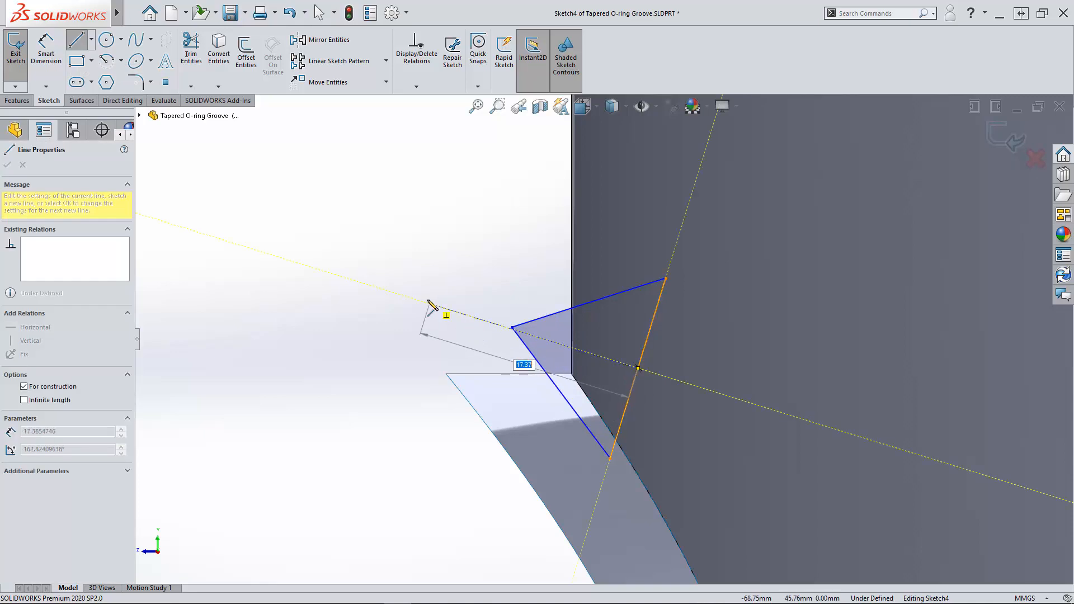
left_click(363, 284)
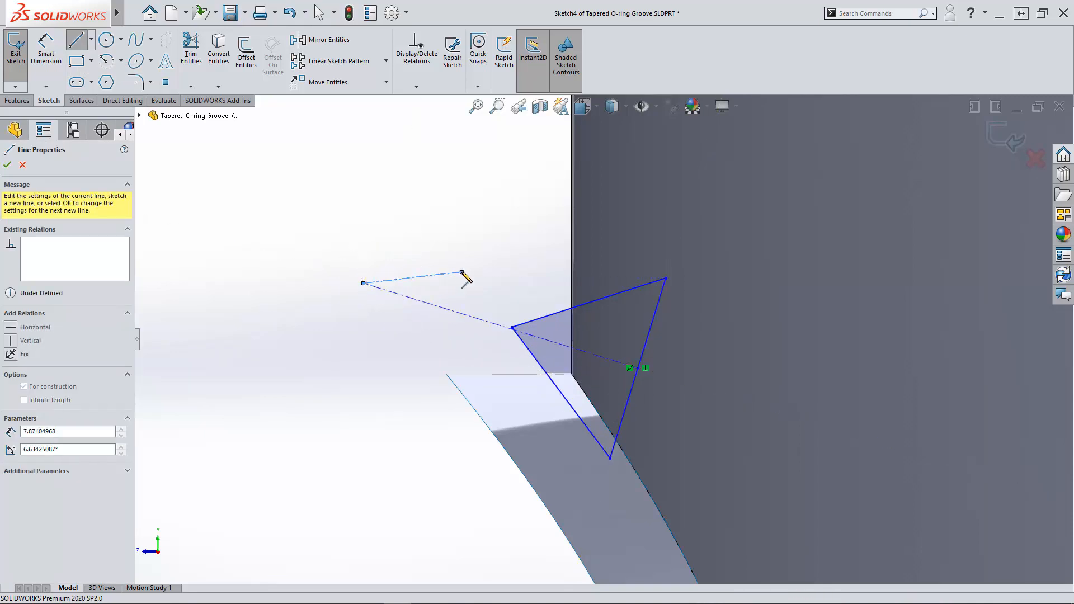
key("Escape")
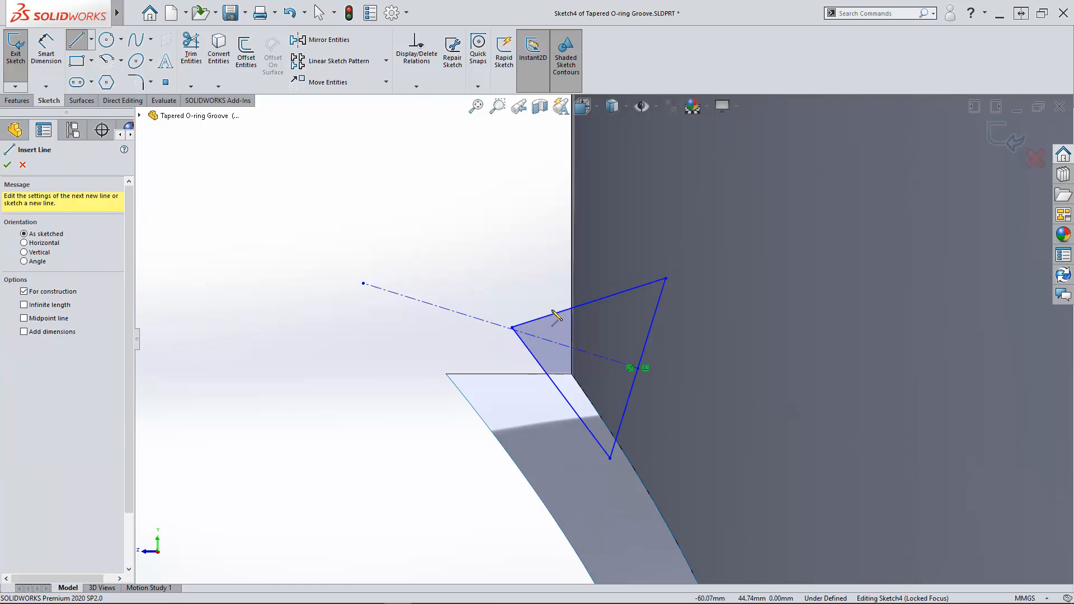
Draw a construction line across the triangle between its two slanted sides, perpendicular to the centerline.
left_click(588, 303)
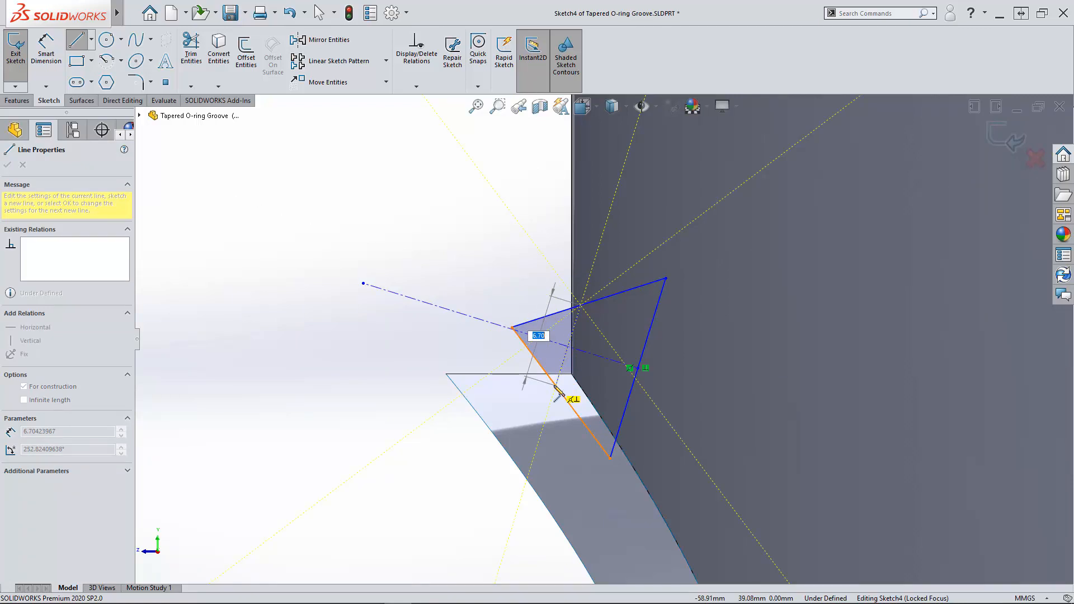
left_click(558, 390)
key("Escape")
key("Escape")
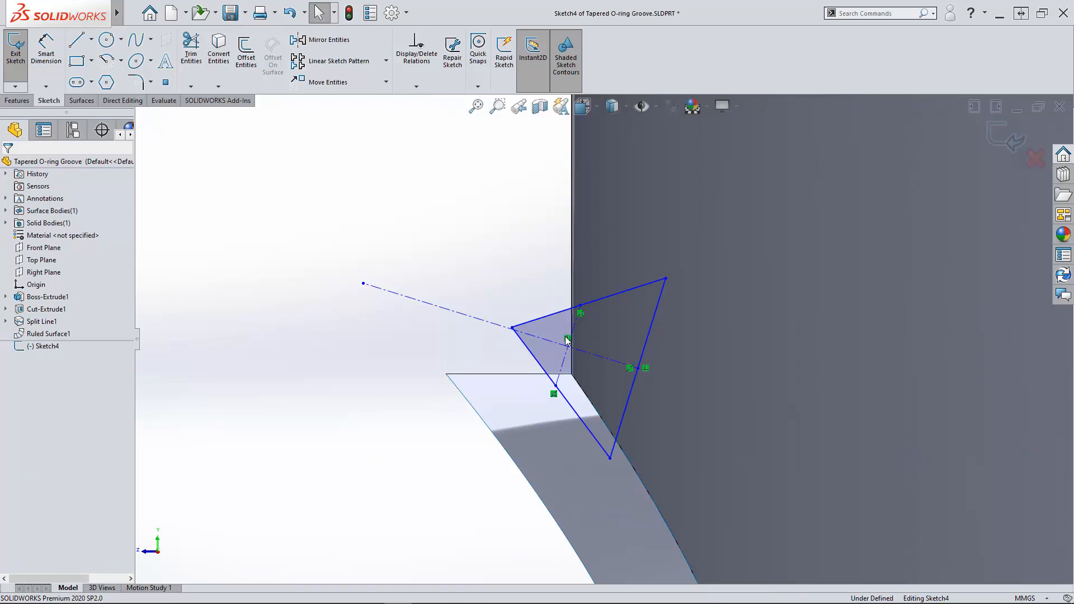
left_click(645, 369)
left_click(421, 358)
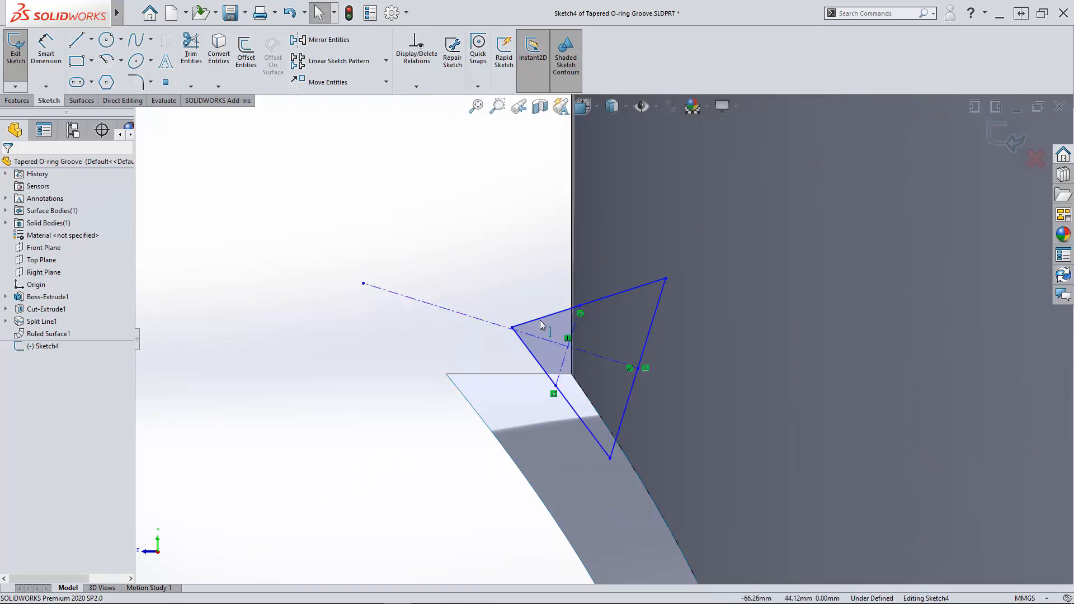
Add a coincident relation between the centerline and the triangle's outer vertex.
left_click(498, 328)
left_click(485, 319, "ctrl")
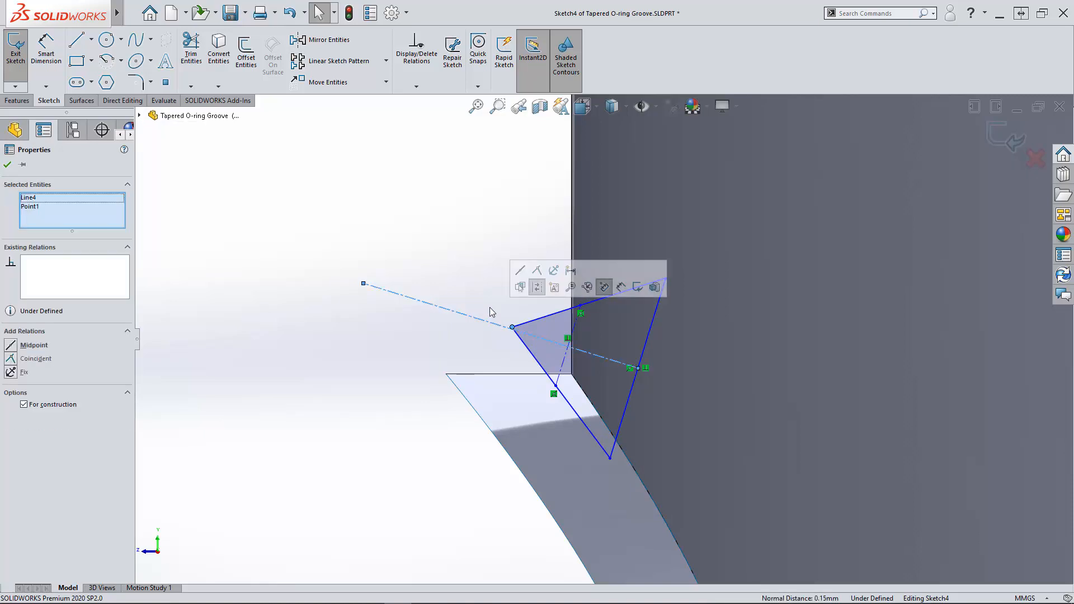
left_click(537, 271)
left_click(404, 342)
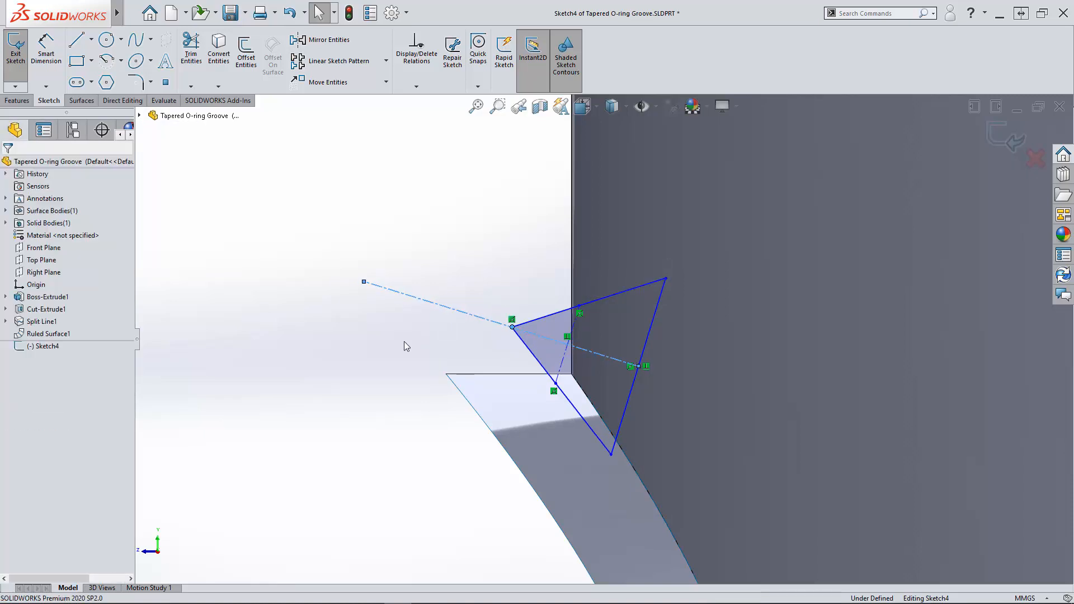
Dimension the length of the construction line across the triangle as 4.5 mm.
left_click(47, 55)
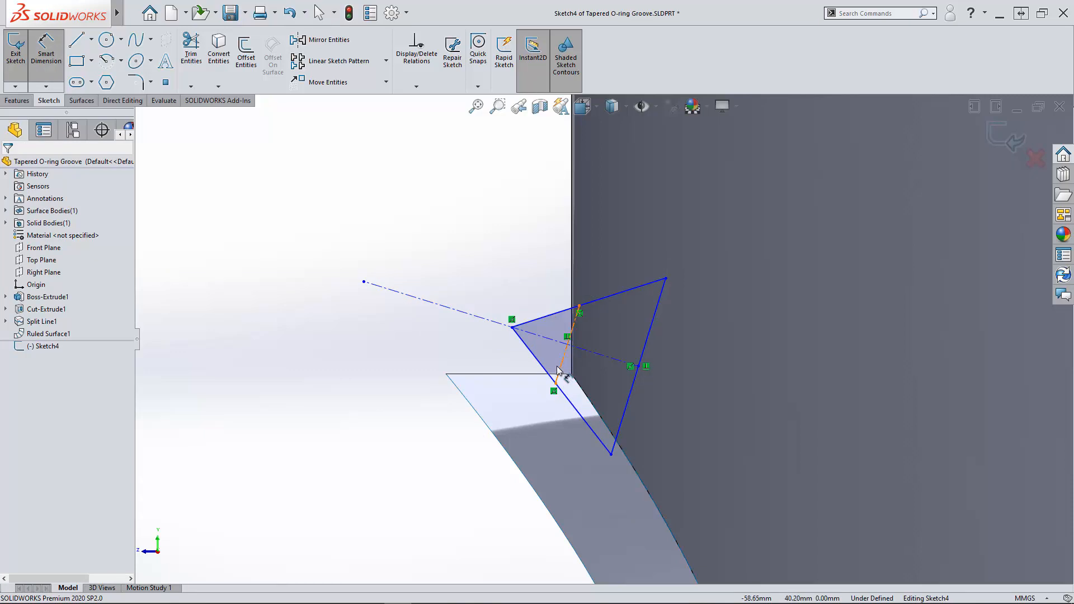
left_click(560, 368)
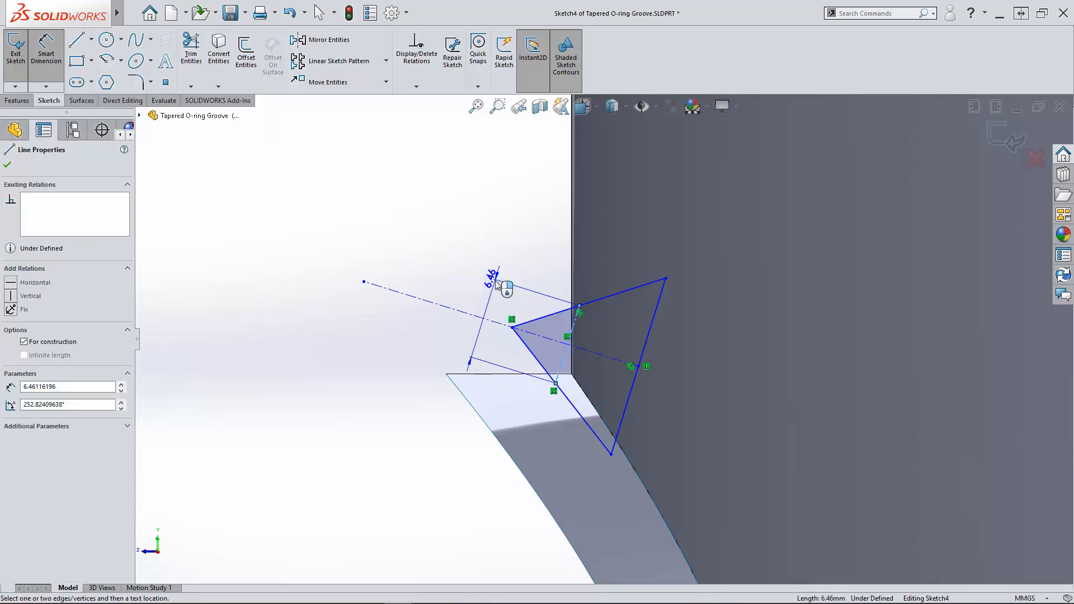
left_click(496, 284)
type("4.5")
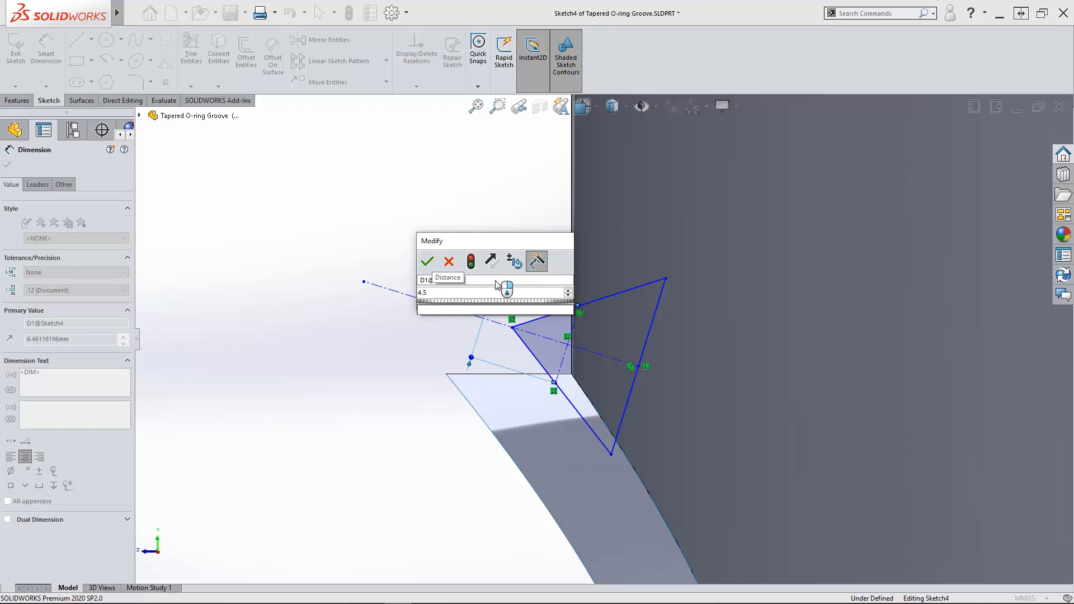
key("Return")
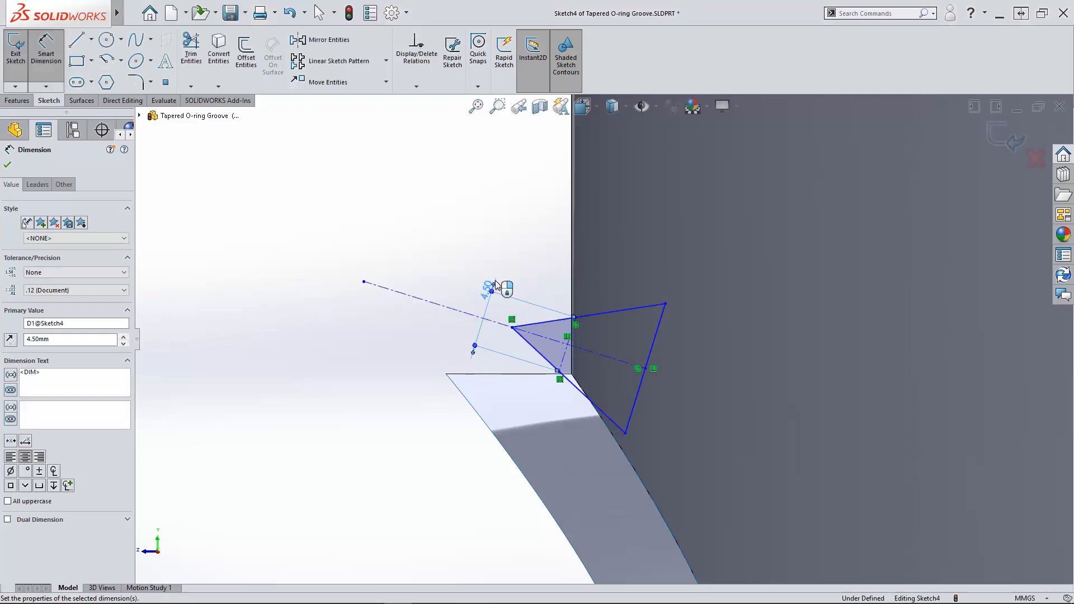
Dimension the distance between the cross construction line and the triangle's inner side as 4.5 mm.
left_click(565, 354)
left_click(642, 378)
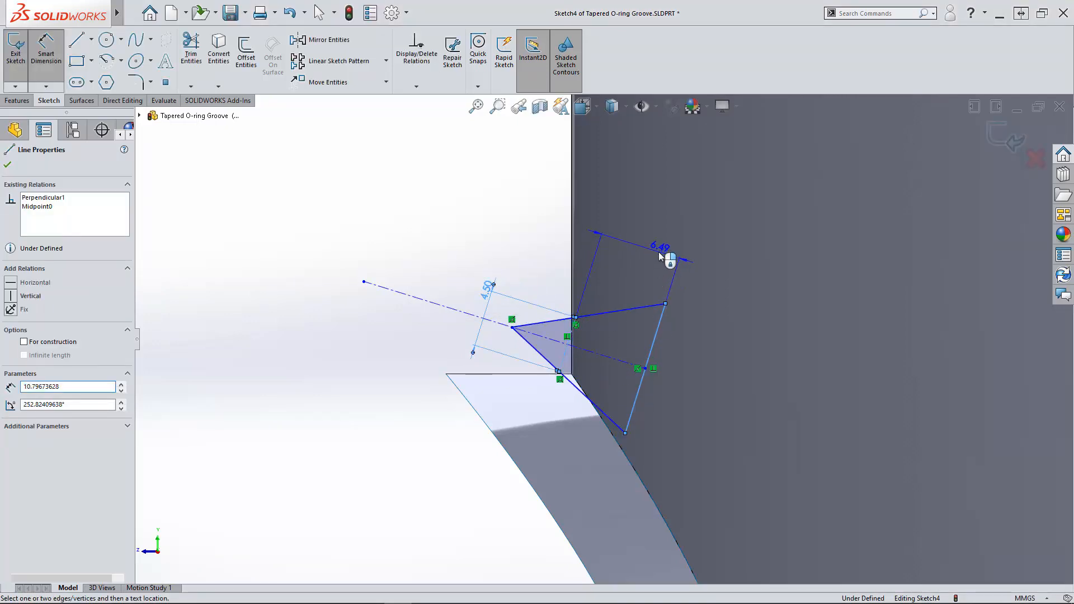
left_click(659, 252)
type("4.5")
key("Return")
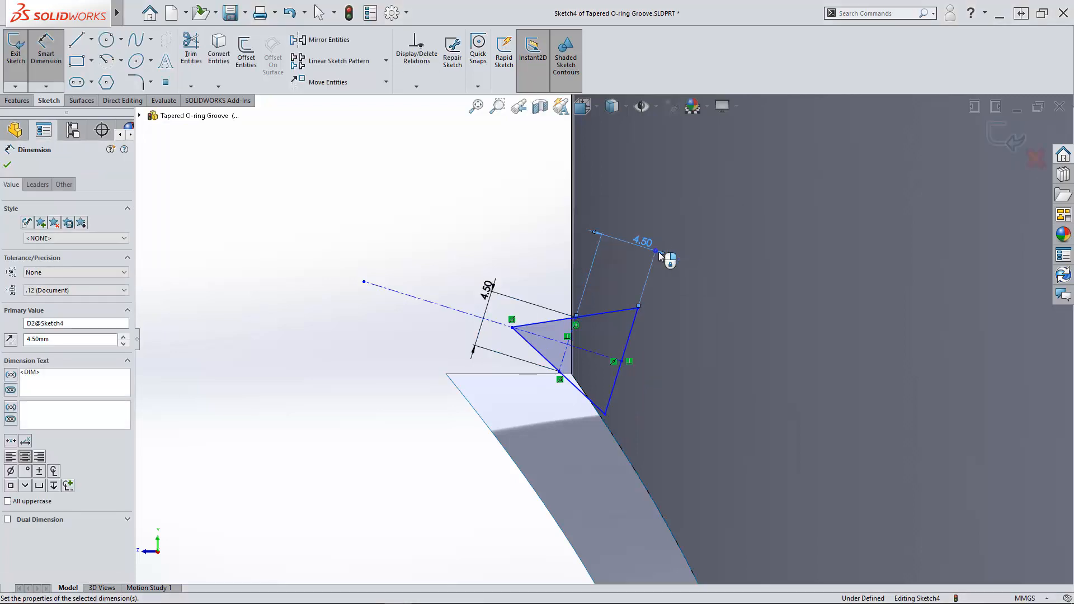
Dimension the angle between the triangle's two slanted sides as 40°.
left_click(609, 312)
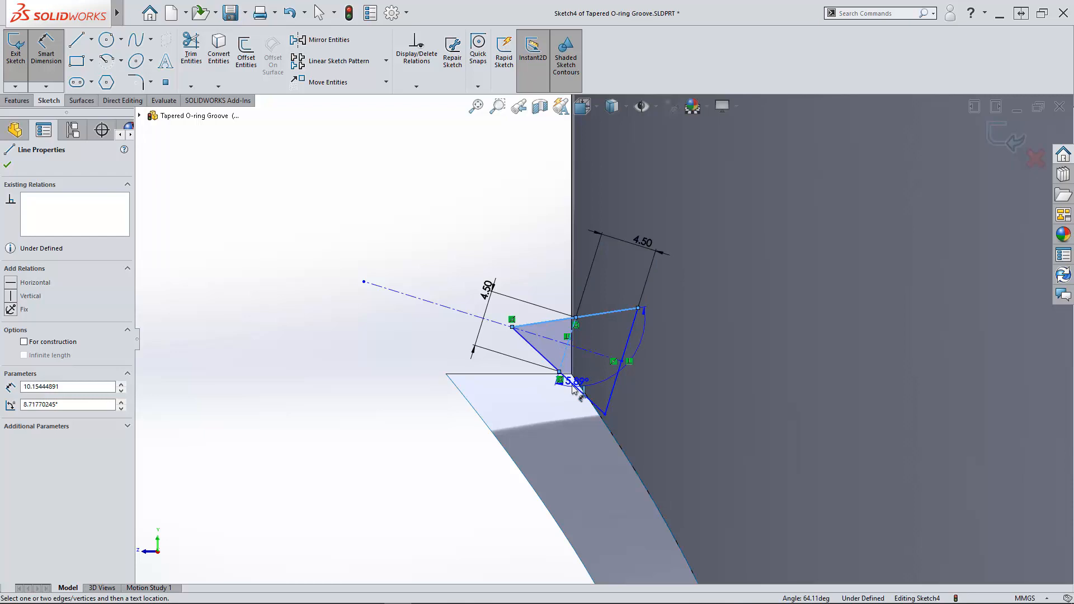
left_click(612, 391)
left_click(667, 382)
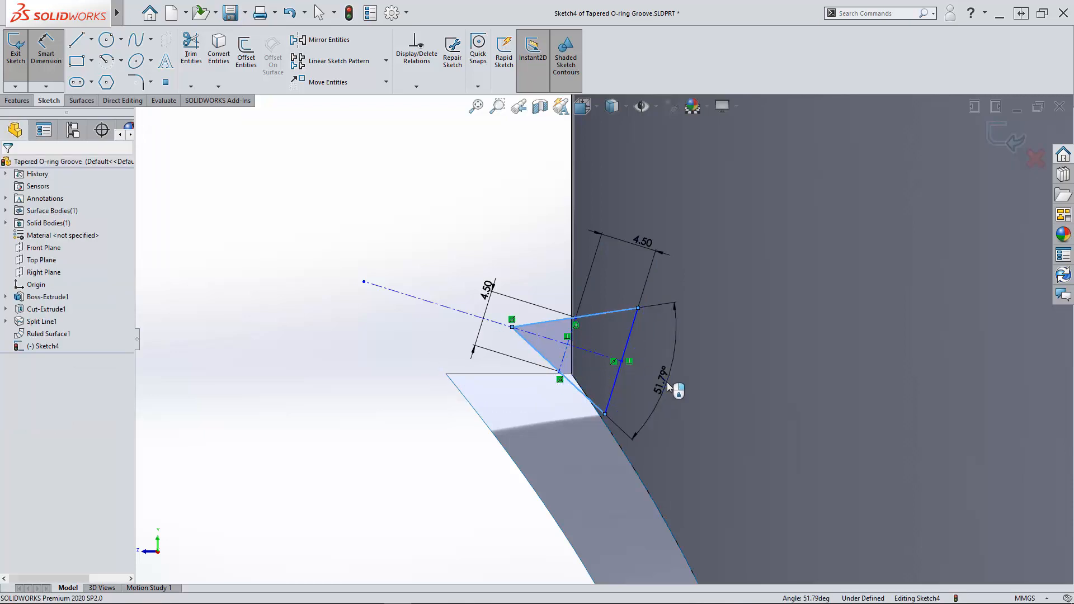
type("40")
key("Return")
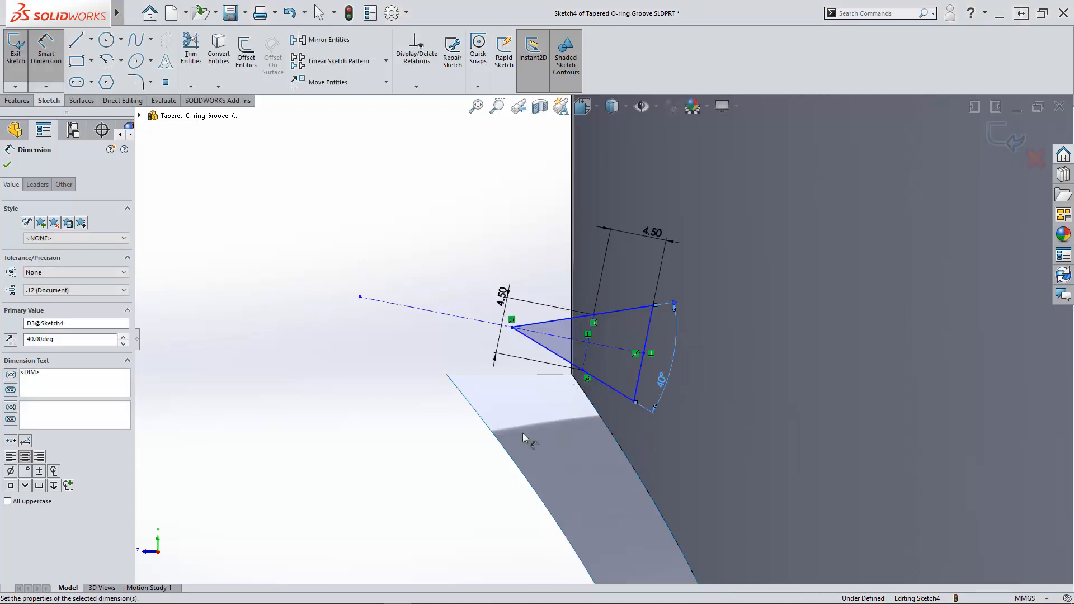
key("Escape")
Place a sketch point on the triangle's centerline, close to the cross construction line.
mouse_move(335, 439)
middle_mouse_down()
mouse_move(347, 422)
mouse_move(334, 420)
middle_mouse_up()
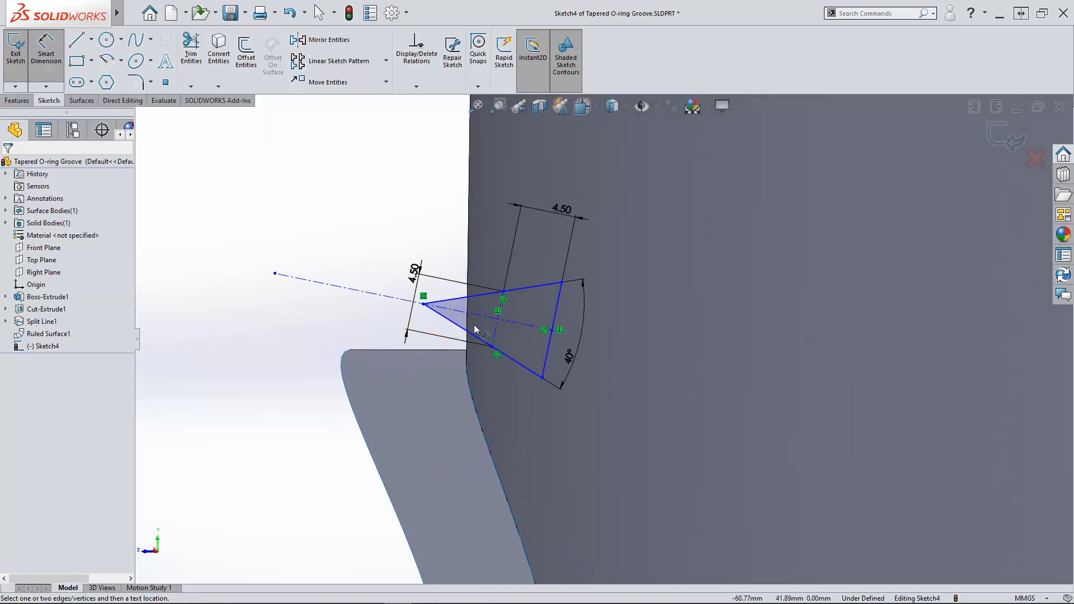
scroll(482, 321, "down", 3)
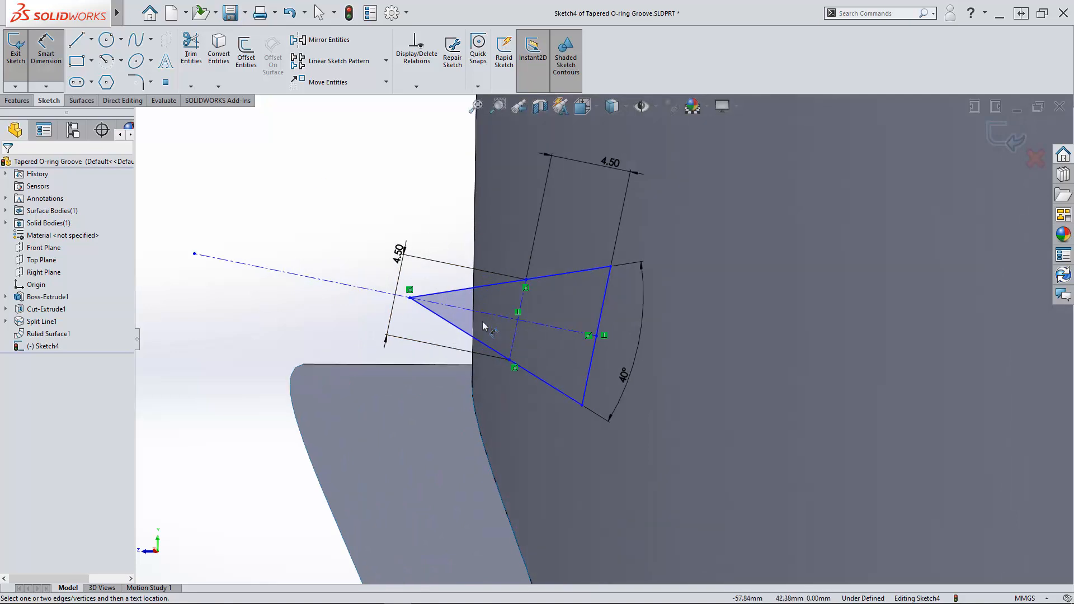
left_click(165, 82)
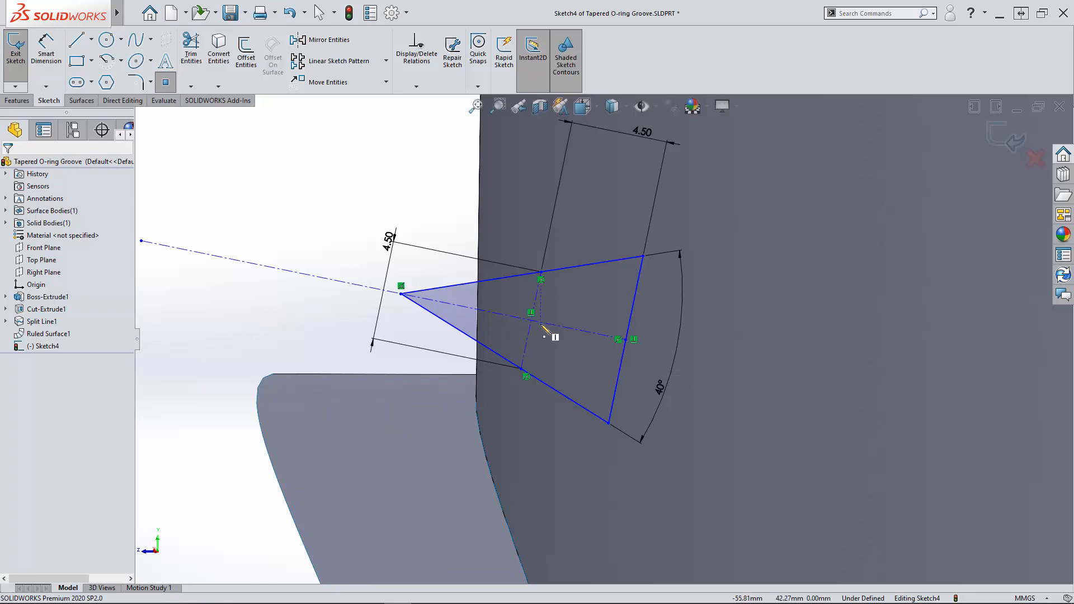
left_click(542, 334)
key("Escape")
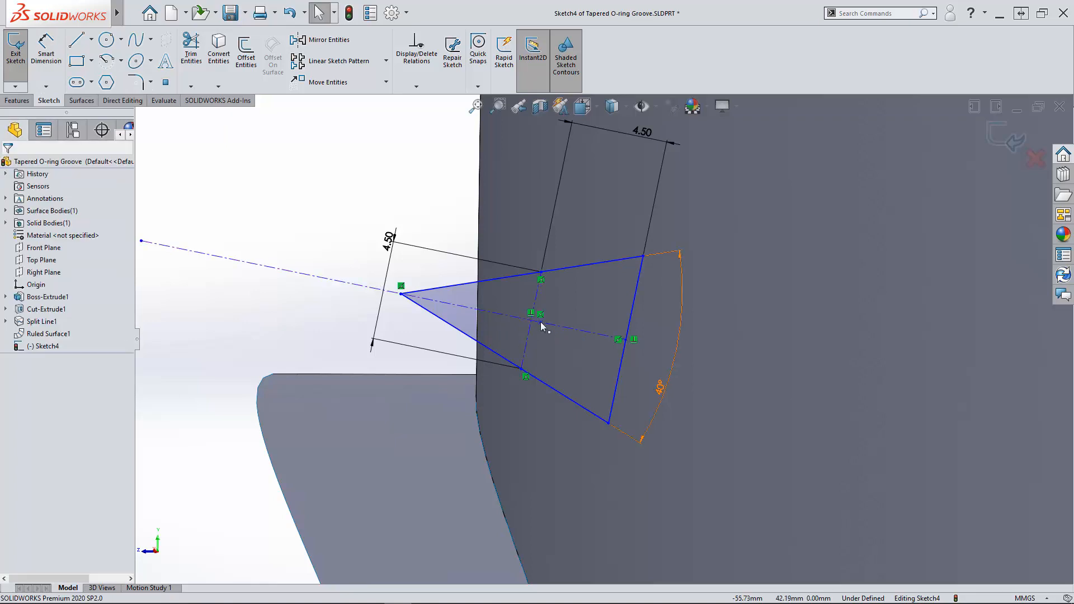
Add a coincident relation between the sketch point and the cross construction line.
left_click(540, 324)
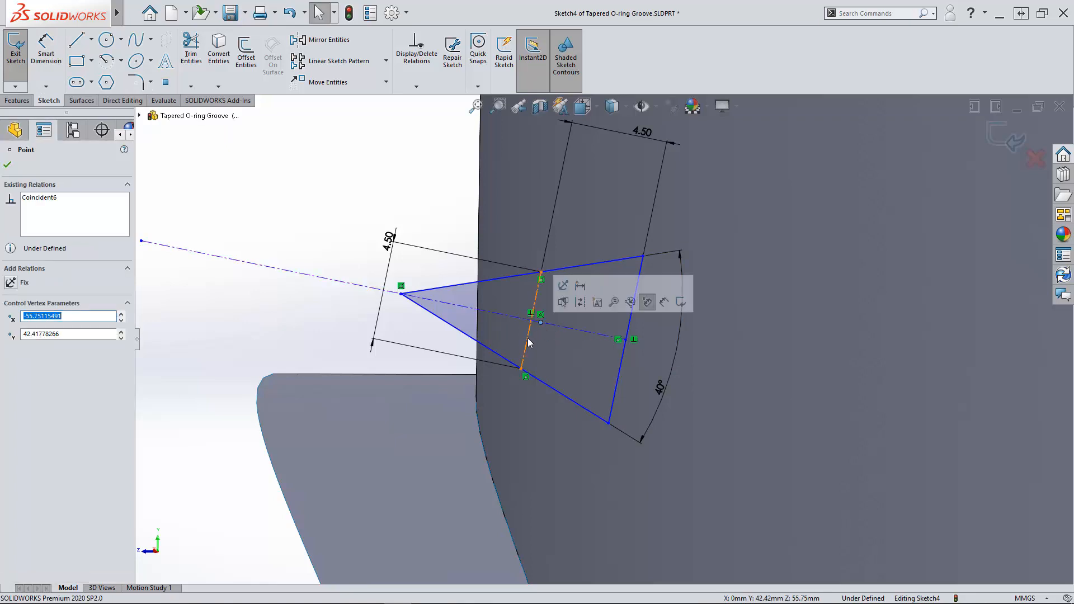
left_click(529, 342, "ctrl")
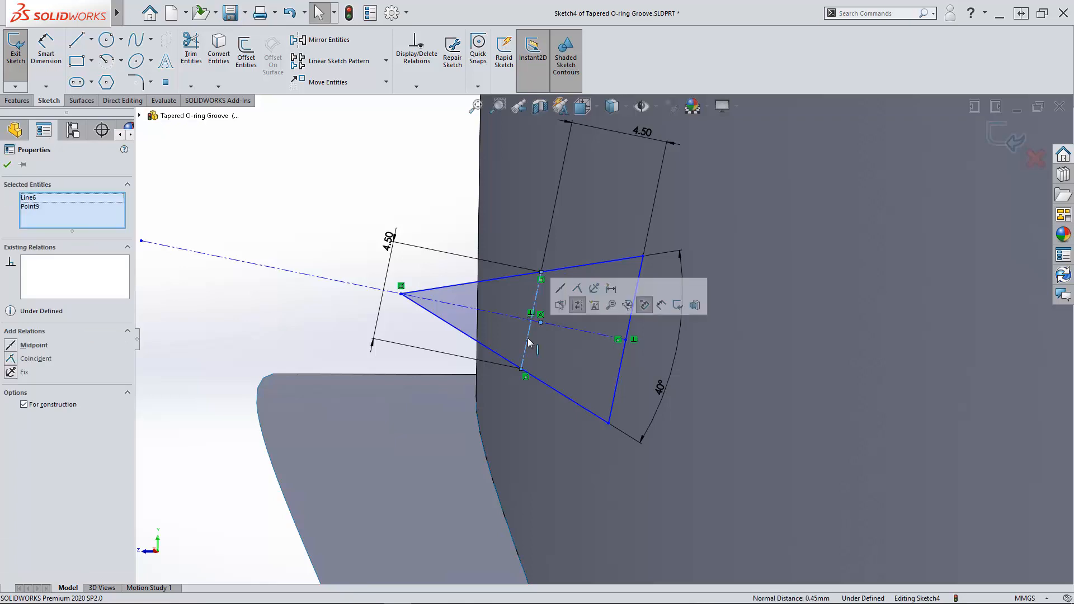
left_click(12, 359)
left_click(221, 354)
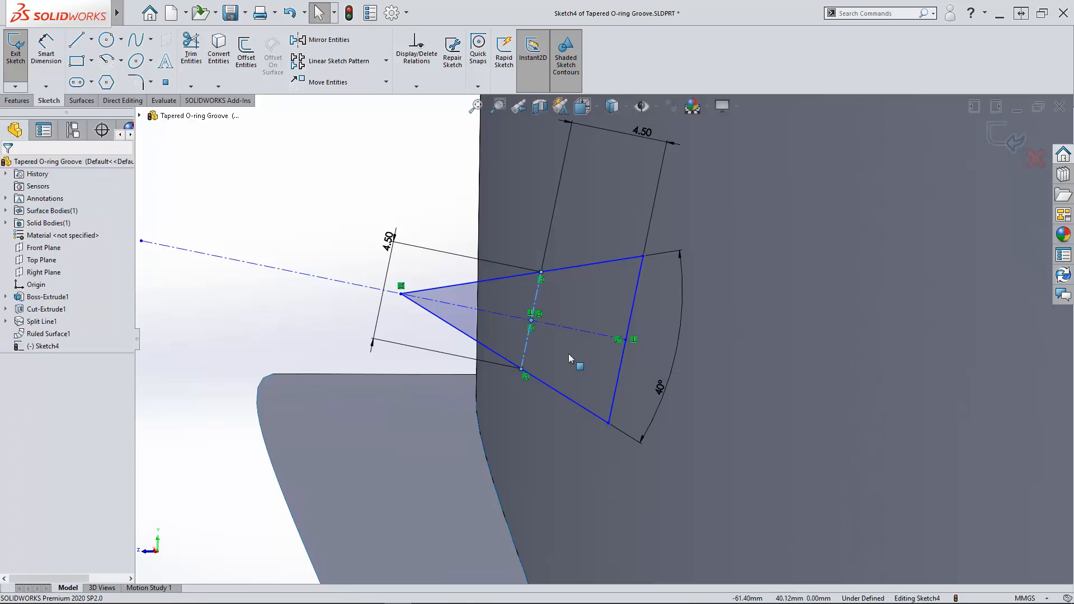
Add a pierce relation between the sketch point and the ruled surface's inner edge on the cylinder face.
left_click(532, 323)
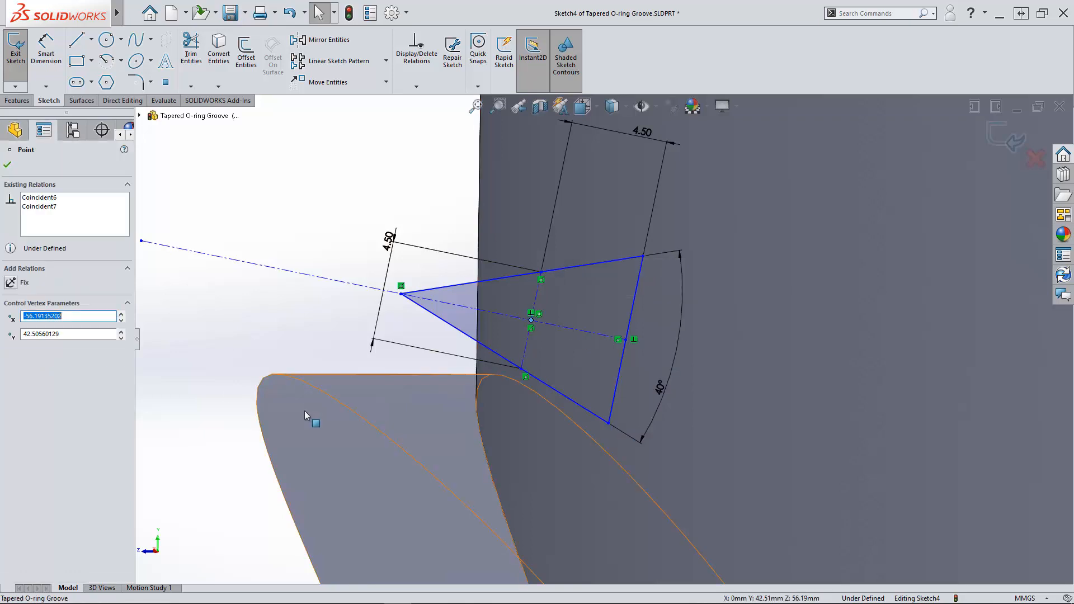
scroll(296, 414, "up", 3)
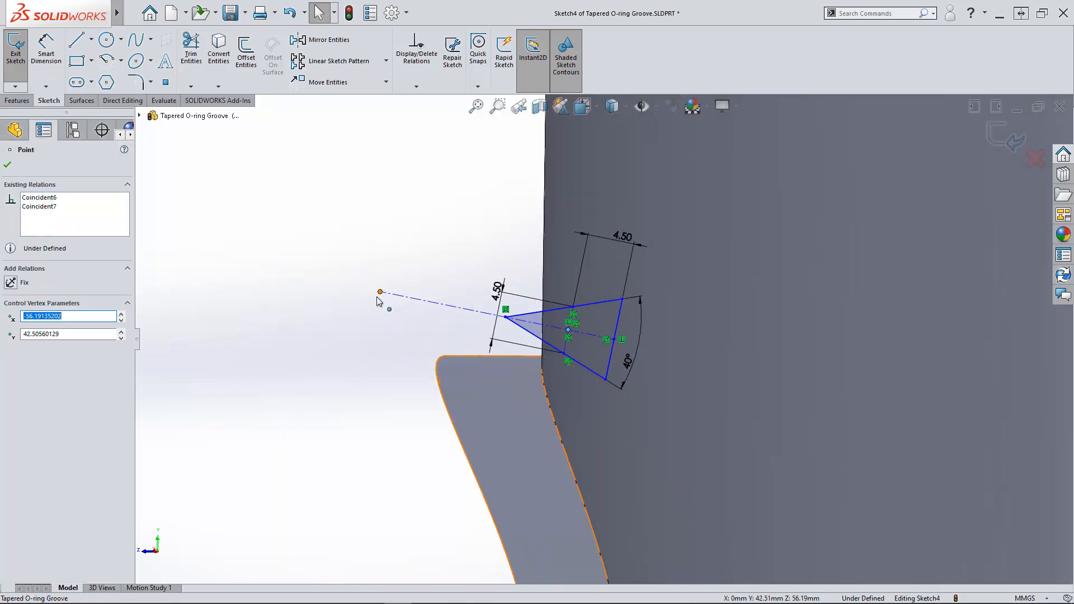
mouse_move(295, 437)
middle_mouse_down()
mouse_move(312, 425)
mouse_move(311, 448)
mouse_move(366, 414)
middle_mouse_up()
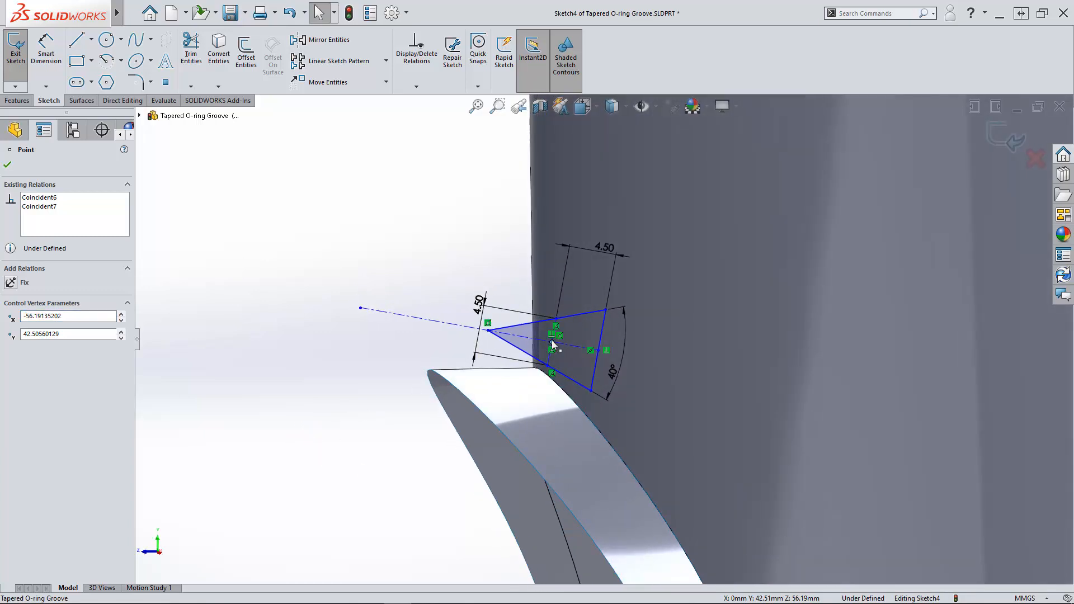
left_click(575, 405, "ctrl")
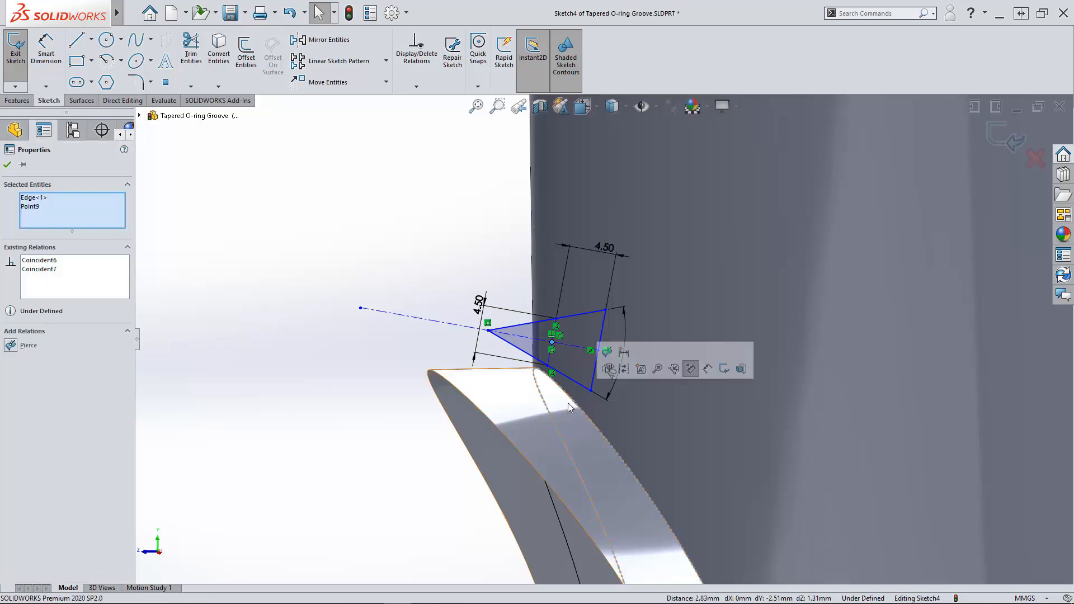
left_click(10, 347)
left_click(299, 381)
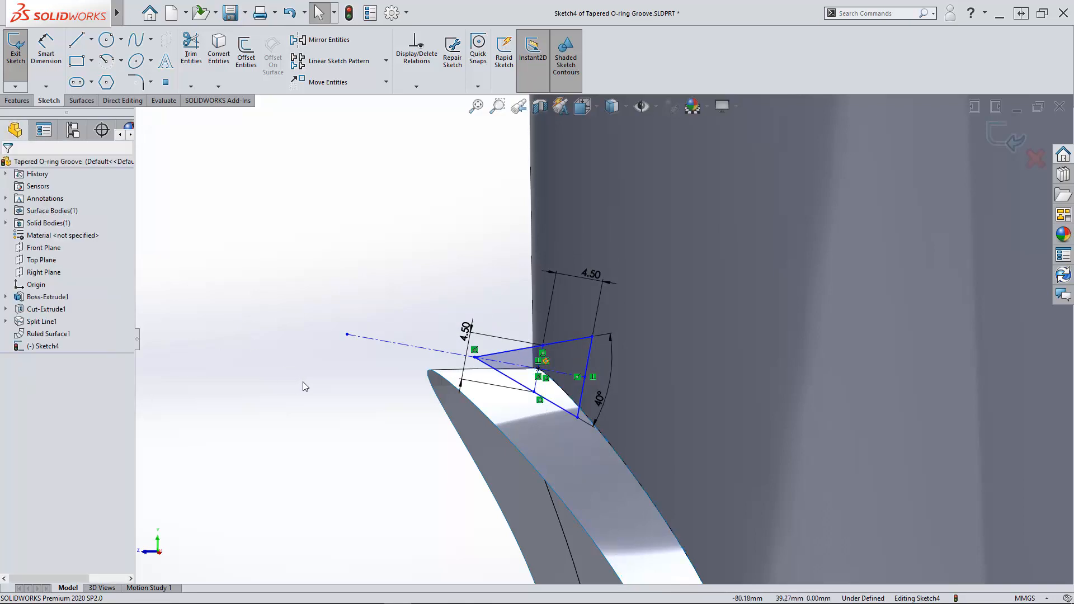
Add a pierce relation between the centerline's outer endpoint and the ruled surface's outer edge.
scroll(496, 415, "up", 6)
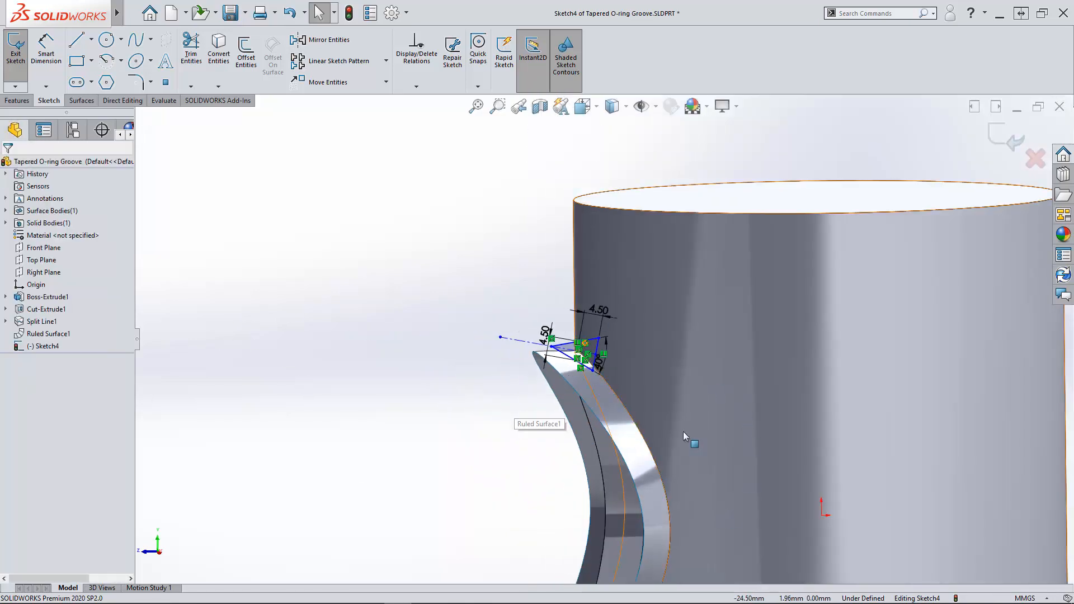
scroll(495, 338, "down", 5)
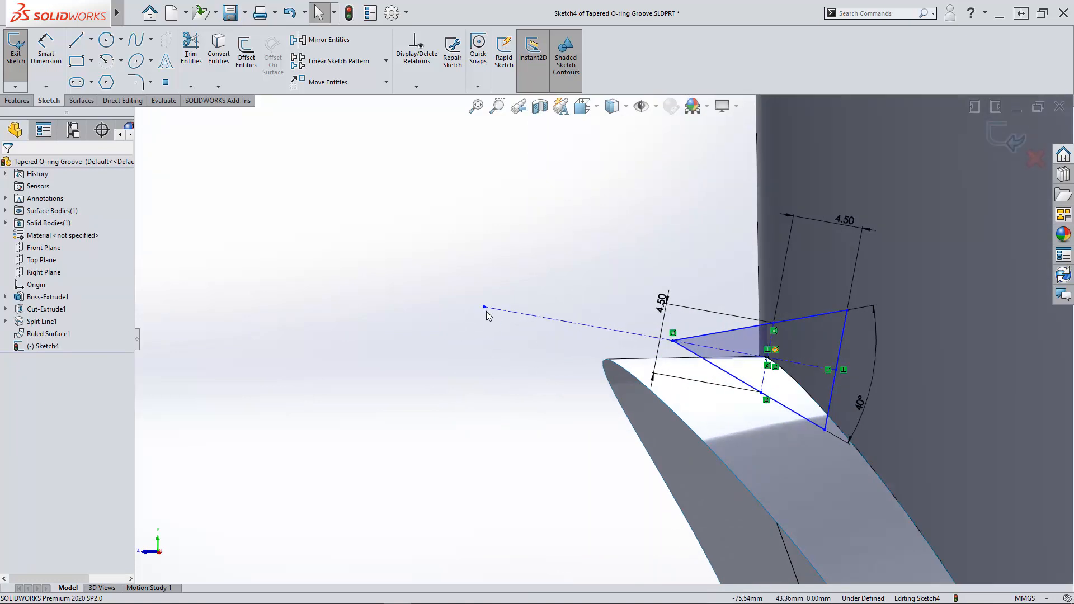
left_click(549, 377)
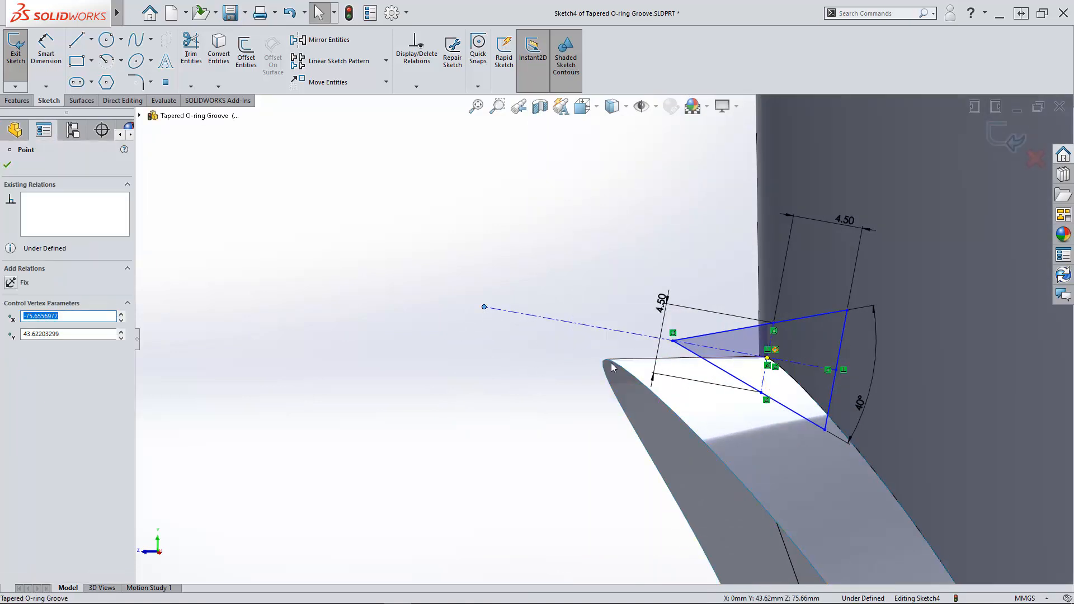
left_click(607, 364, "ctrl")
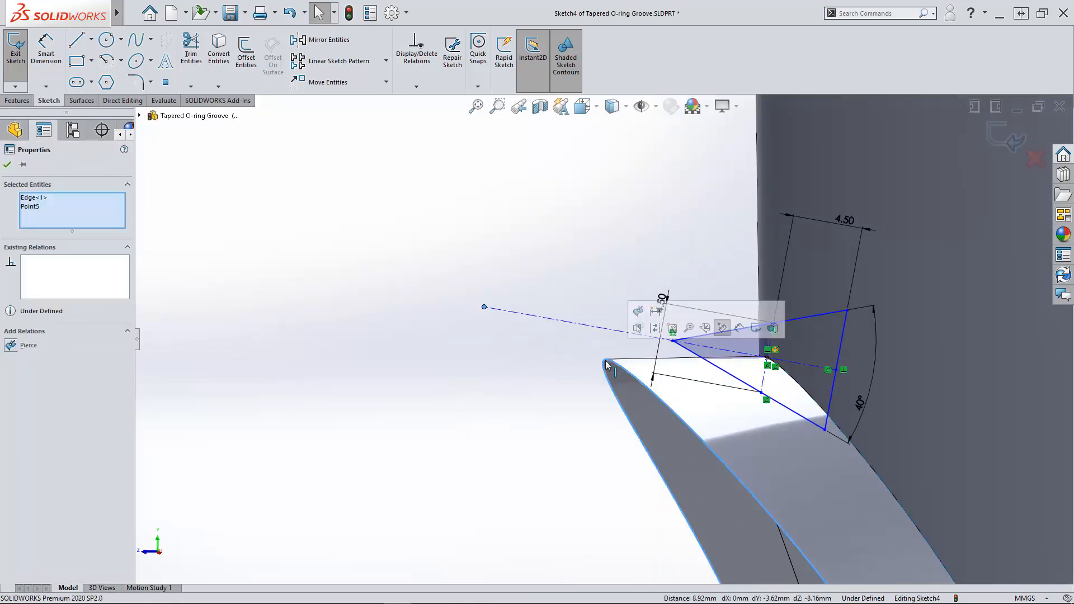
left_click(639, 312)
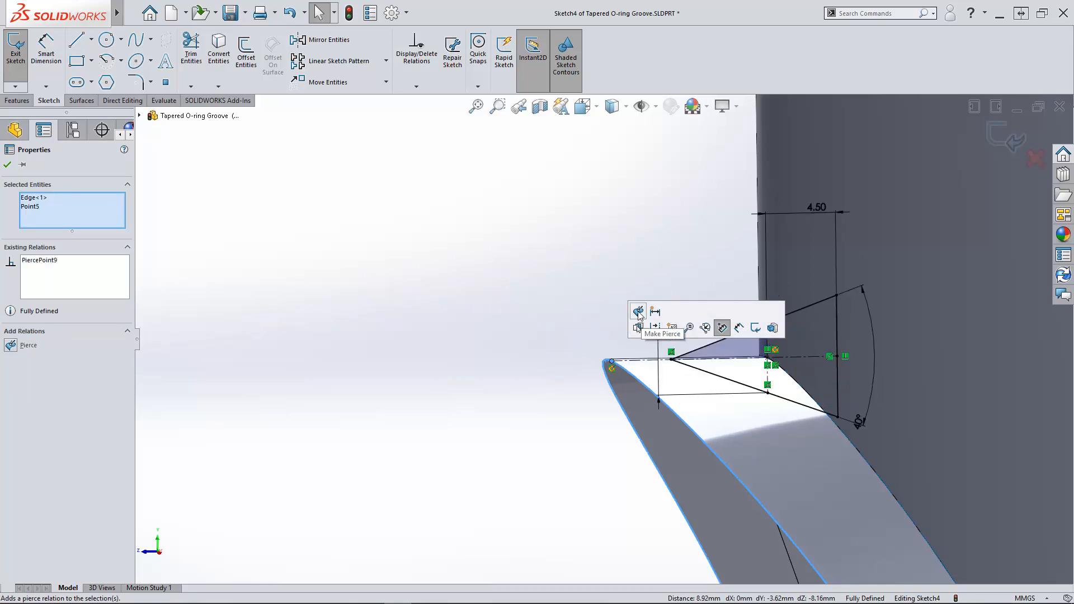
left_click(476, 281)
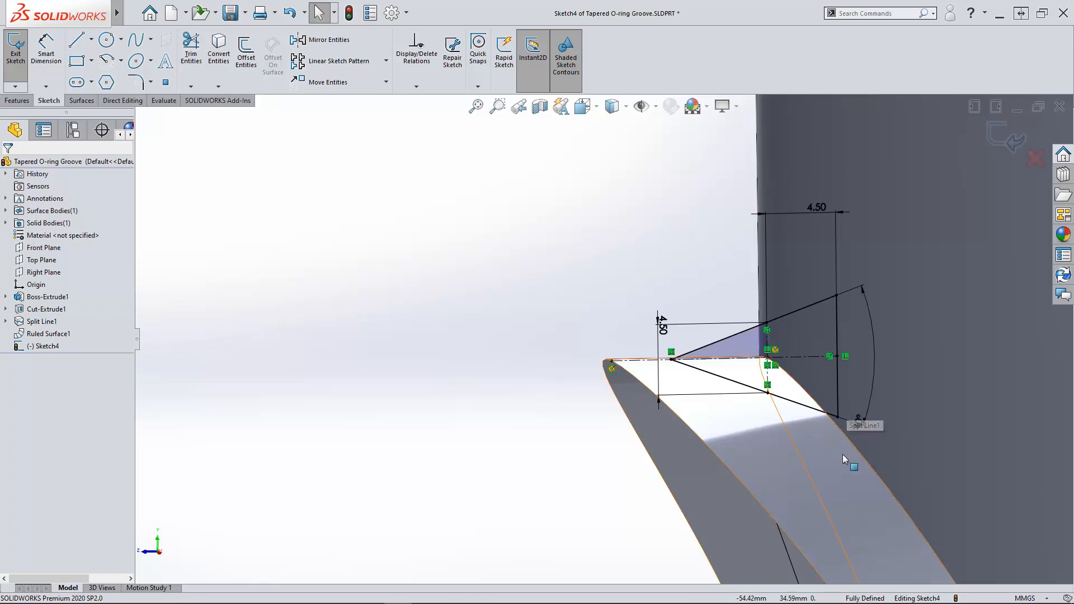
Examine from several angles how the groove profile sits against the ruled surface and the cylinder.
scroll(859, 457, "up", 9)
middle_click_drag(756, 476, 706, 472)
middle_click_drag(715, 452, 671, 417)
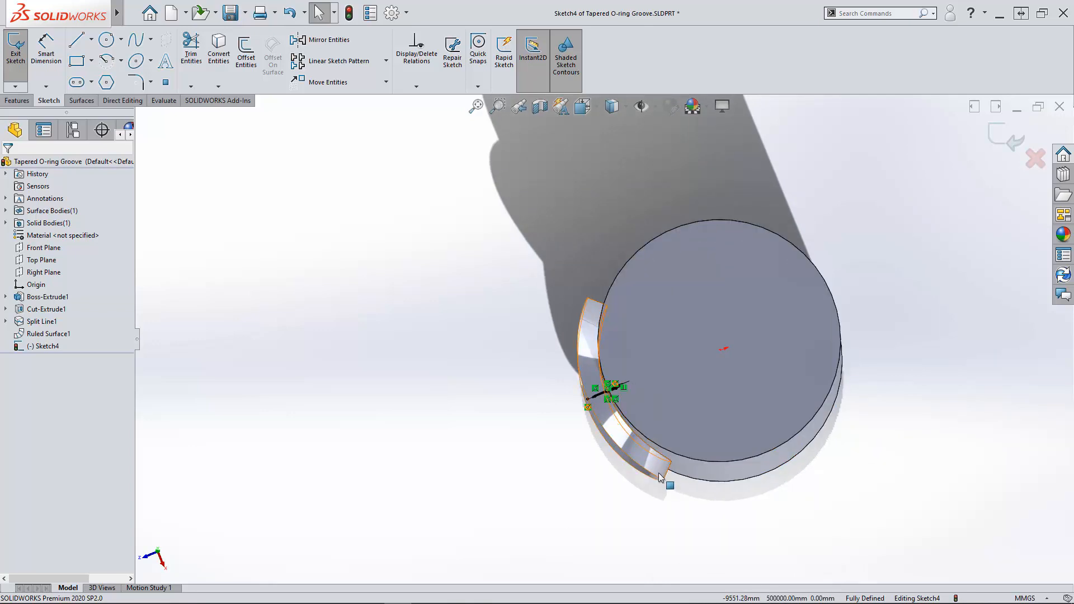
middle_click_drag(597, 527, 663, 411)
mouse_move(502, 510)
middle_mouse_down()
mouse_move(489, 427)
mouse_move(572, 316)
middle_mouse_up()
scroll(614, 264, "down", 5)
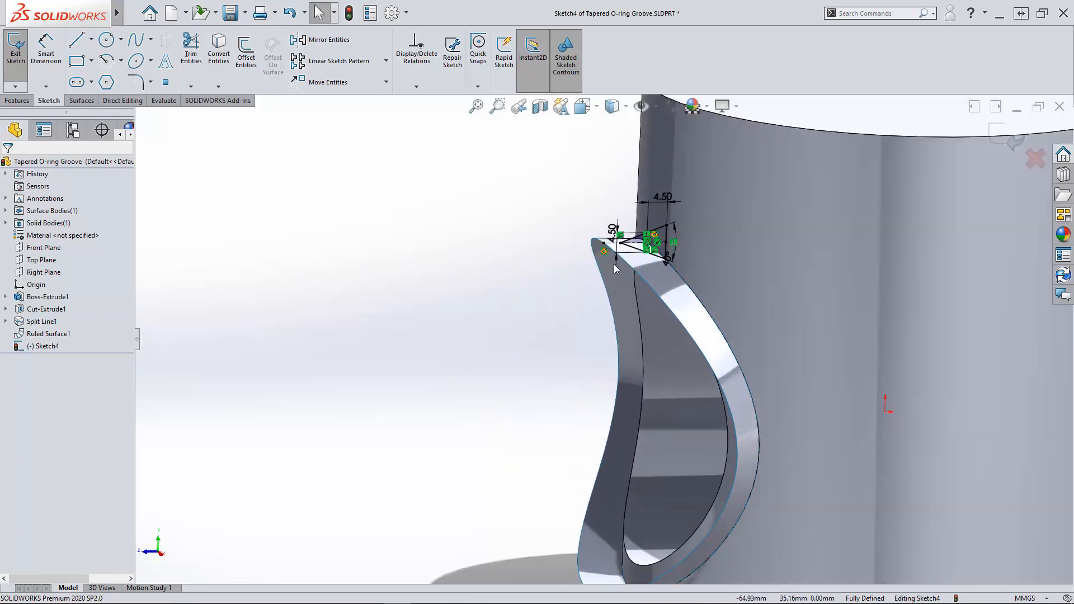
scroll(614, 264, "down", 2)
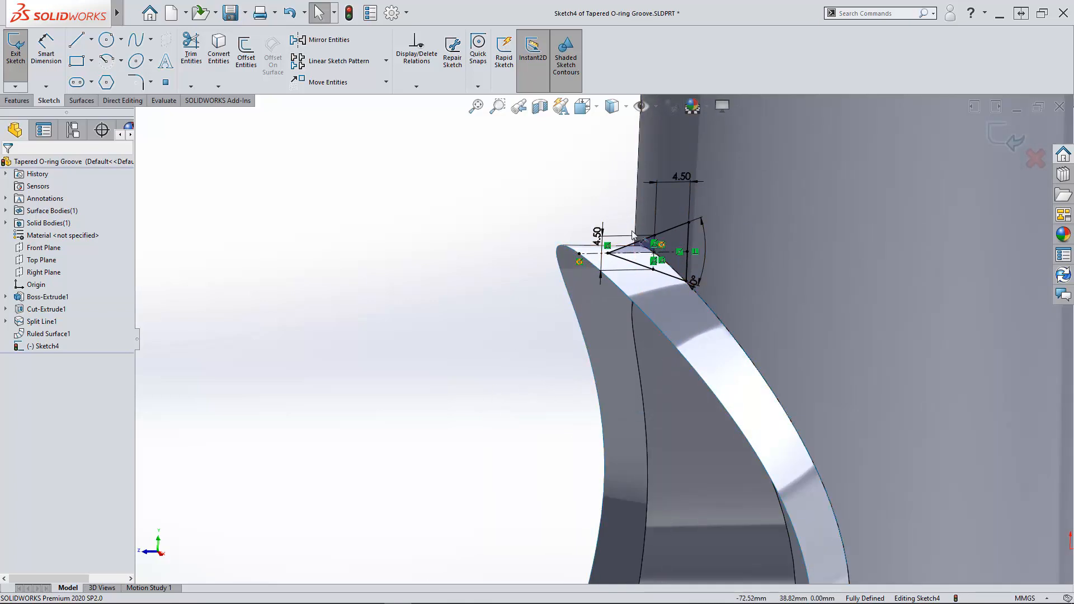
scroll(397, 399, "up", 5)
Exit the sketch and start a swept cut with the triangle as profile and the ruled surface's inner edge as path.
middle_click_drag(398, 396, 424, 448)
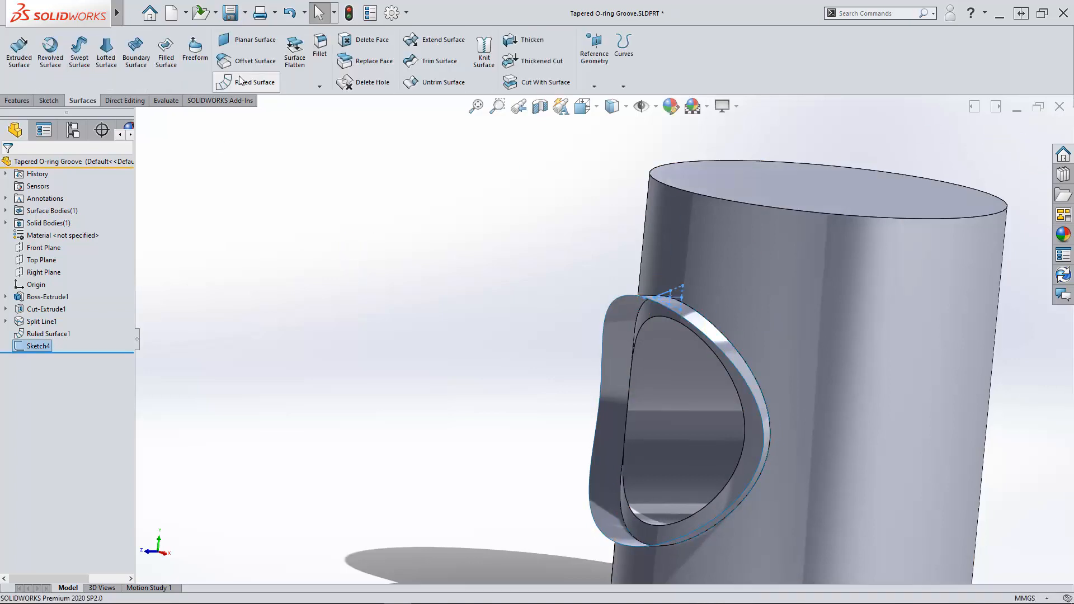
scroll(132, 65, "up", 2)
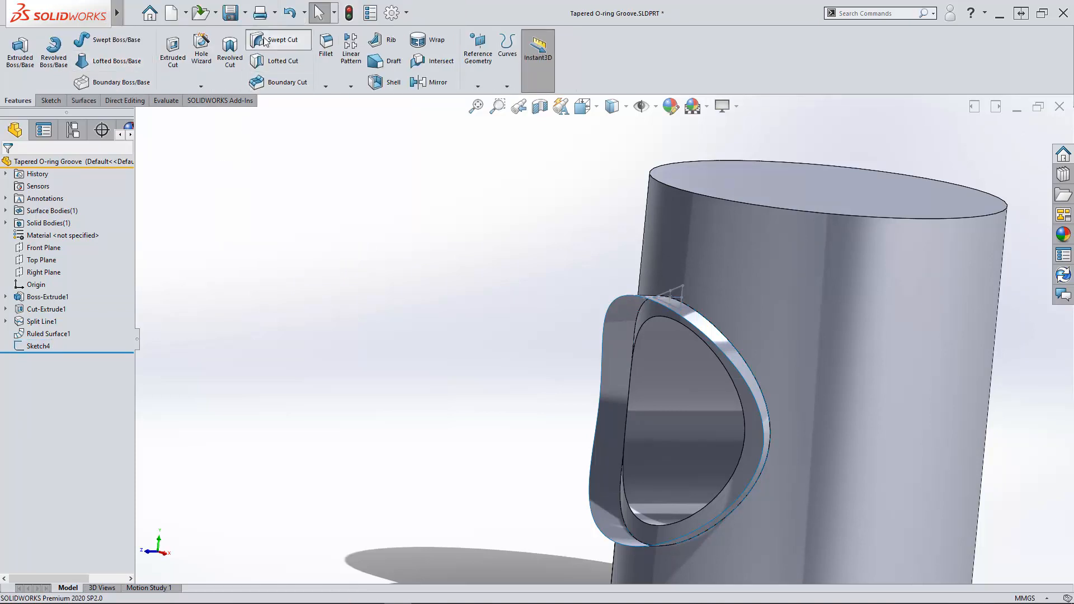
left_click(682, 289)
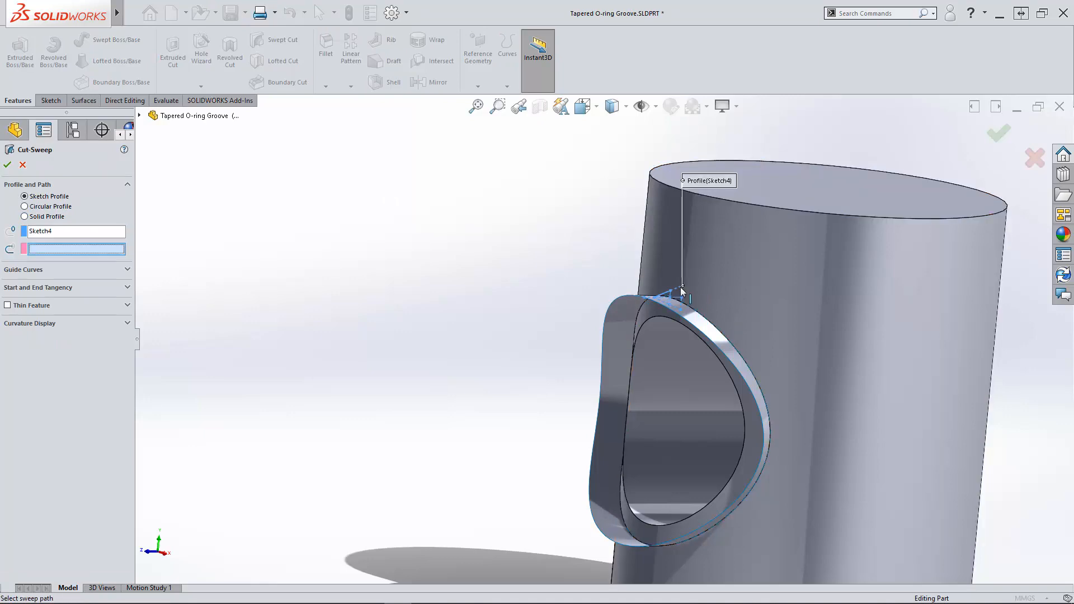
left_click(700, 316)
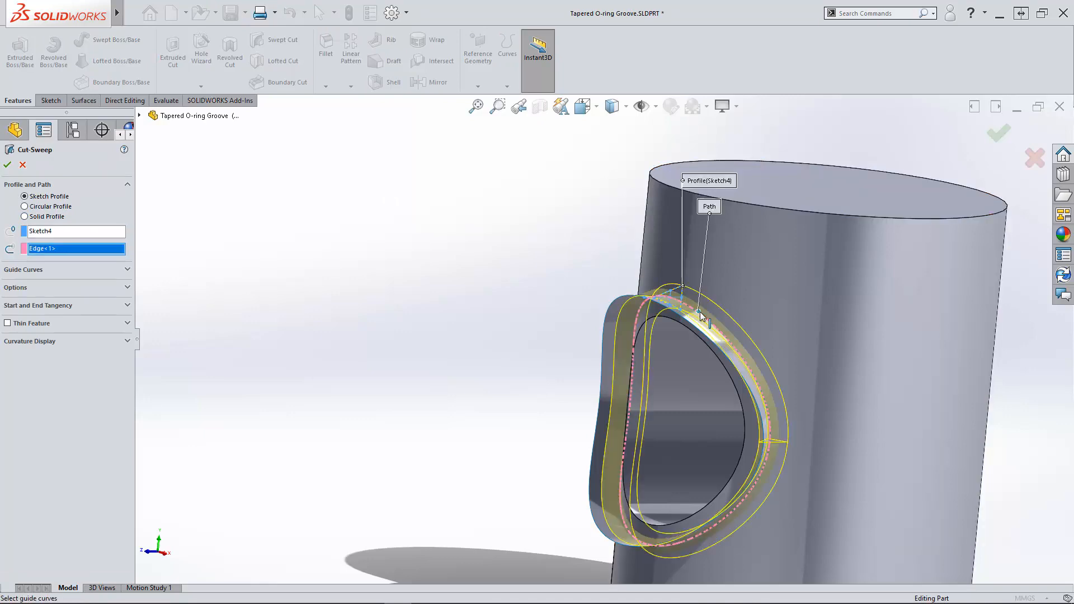
Examine the swept cut preview for the profile's orientation relative to the ruled surface around the hole.
middle_click_drag(471, 545, 527, 359)
scroll(868, 334, "down", 8)
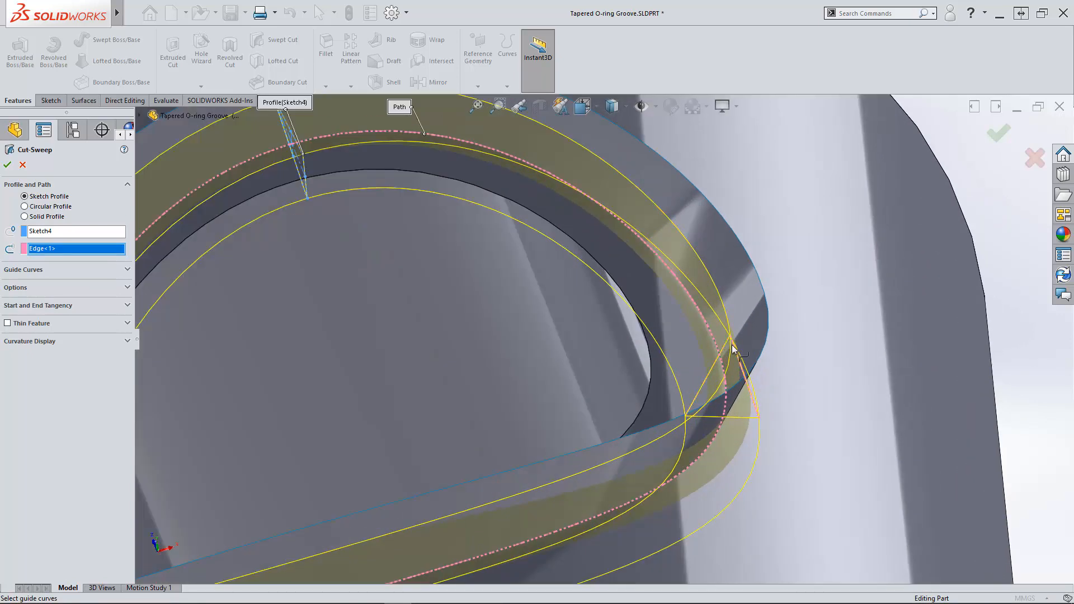
middle_click_drag(705, 446, 722, 408)
scroll(673, 354, "up", 8)
middle_click_drag(674, 355, 565, 403)
scroll(537, 471, "up", 5)
middle_click_drag(571, 450, 296, 331)
Add the ruled surface's outer edge as the sweep's guide curve and complete the swept cut.
left_click(105, 272)
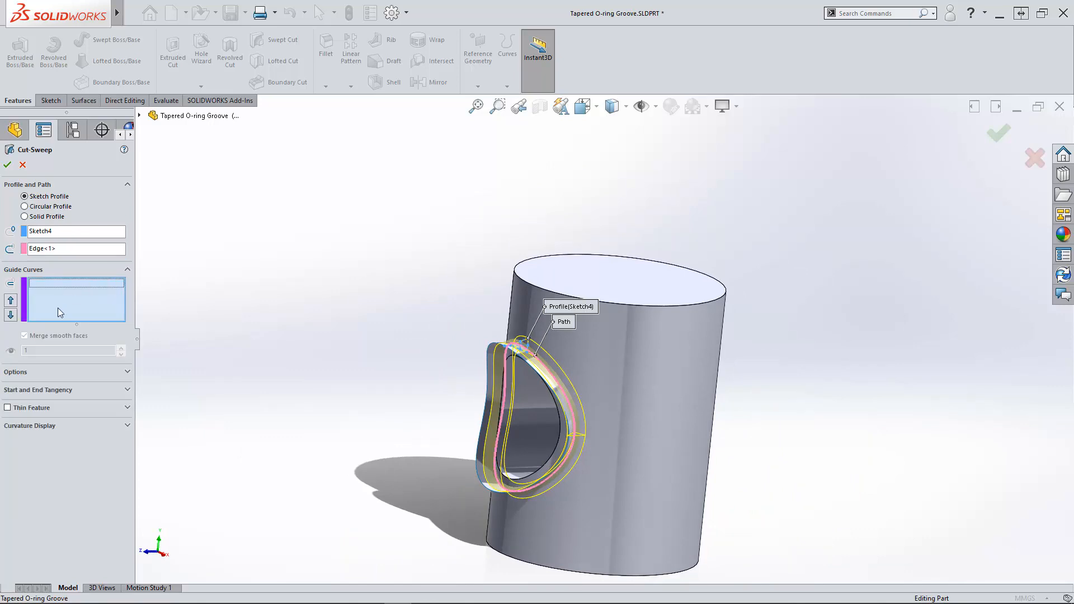
scroll(558, 370, "down", 5)
left_click(470, 302)
scroll(424, 501, "up", 5)
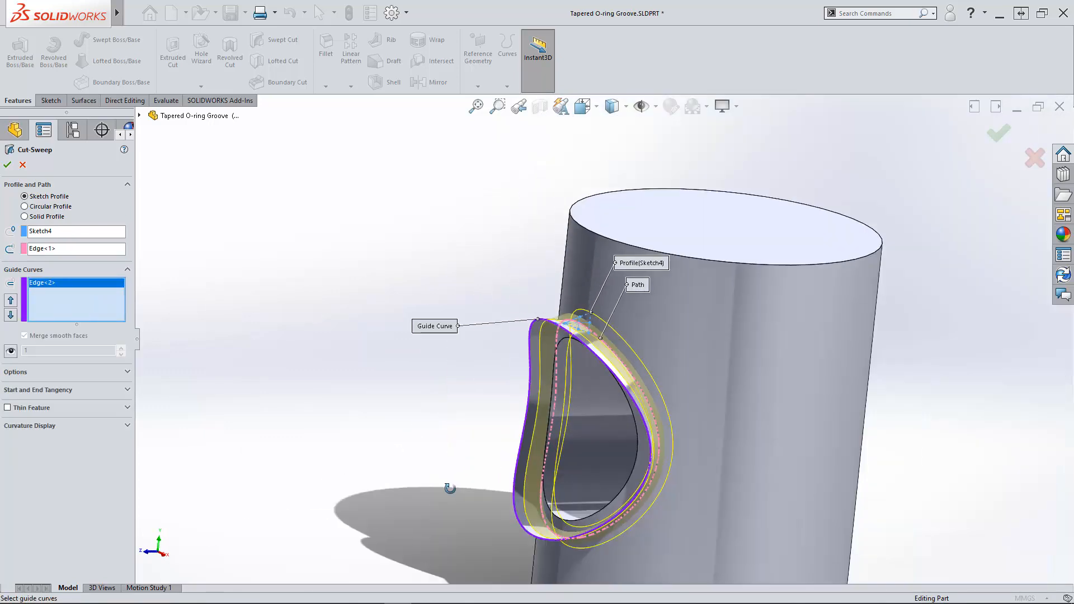
middle_click_drag(445, 494, 464, 480)
scroll(684, 445, "down", 8)
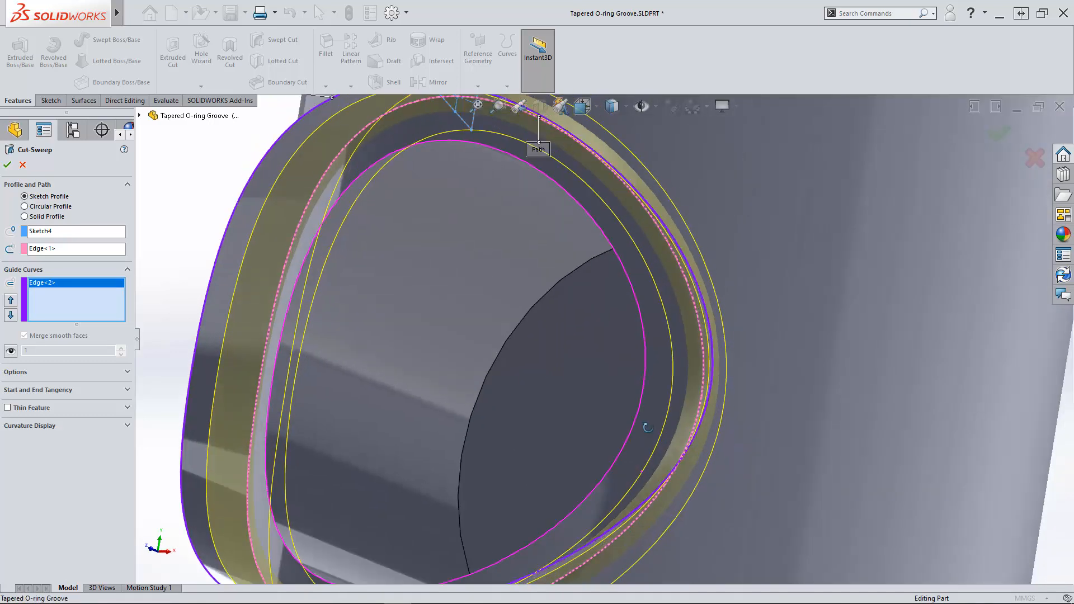
middle_click_drag(652, 343, 580, 432)
scroll(578, 432, "up", 5)
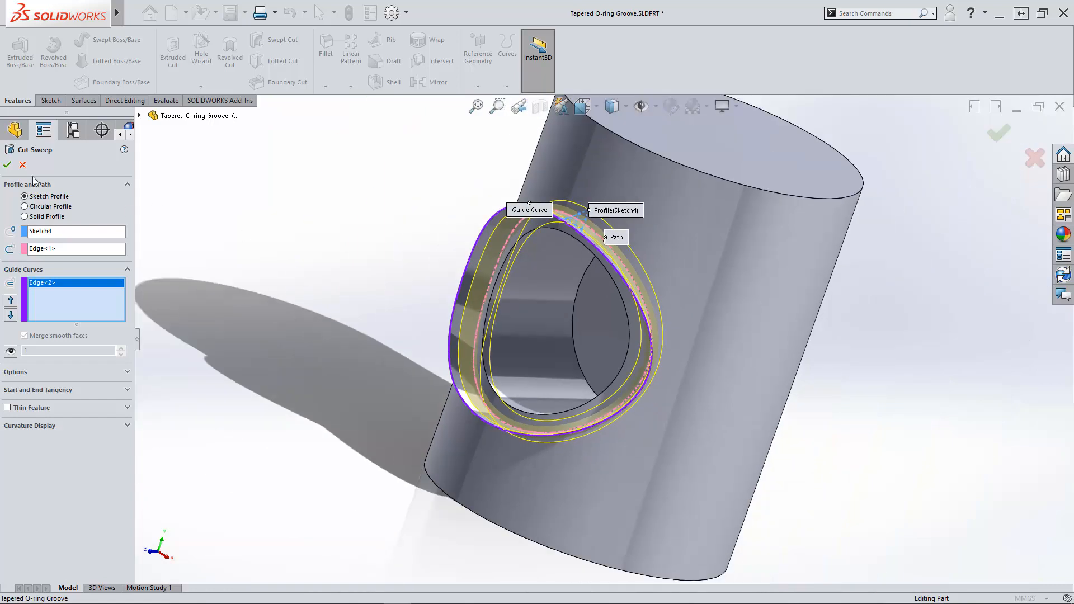
middle_click_drag(363, 360, 401, 454)
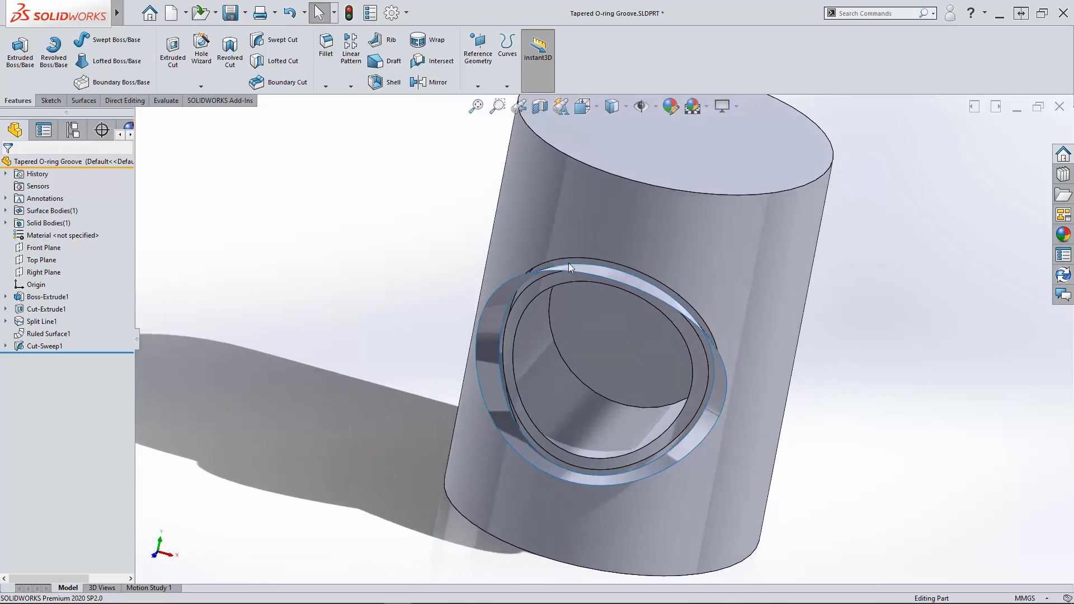
Delete the ruled surface body around the hole, leaving only the solid body.
left_click(487, 351)
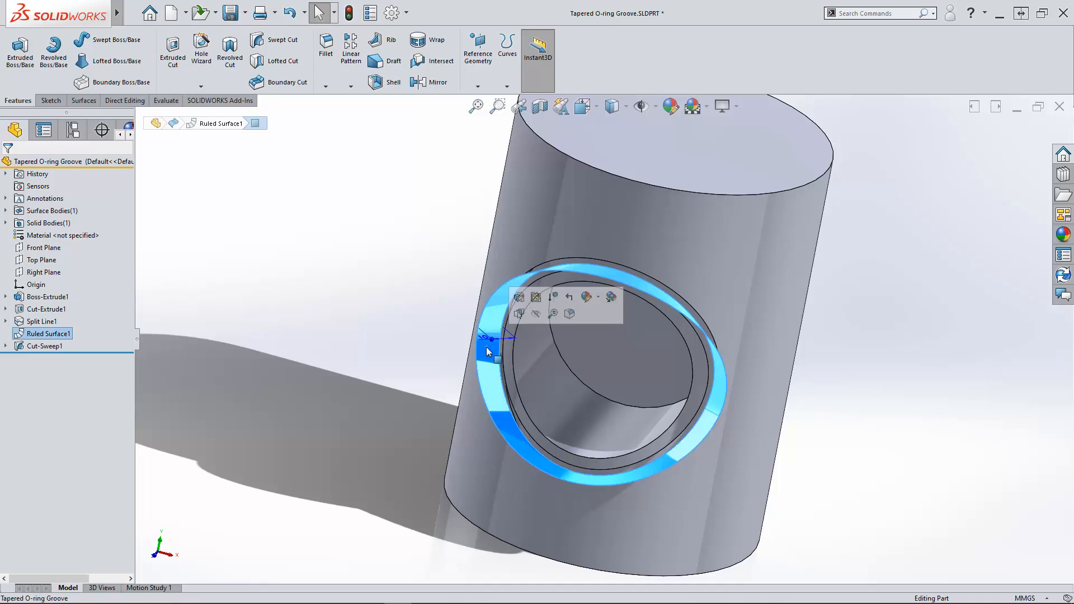
right_click(487, 351)
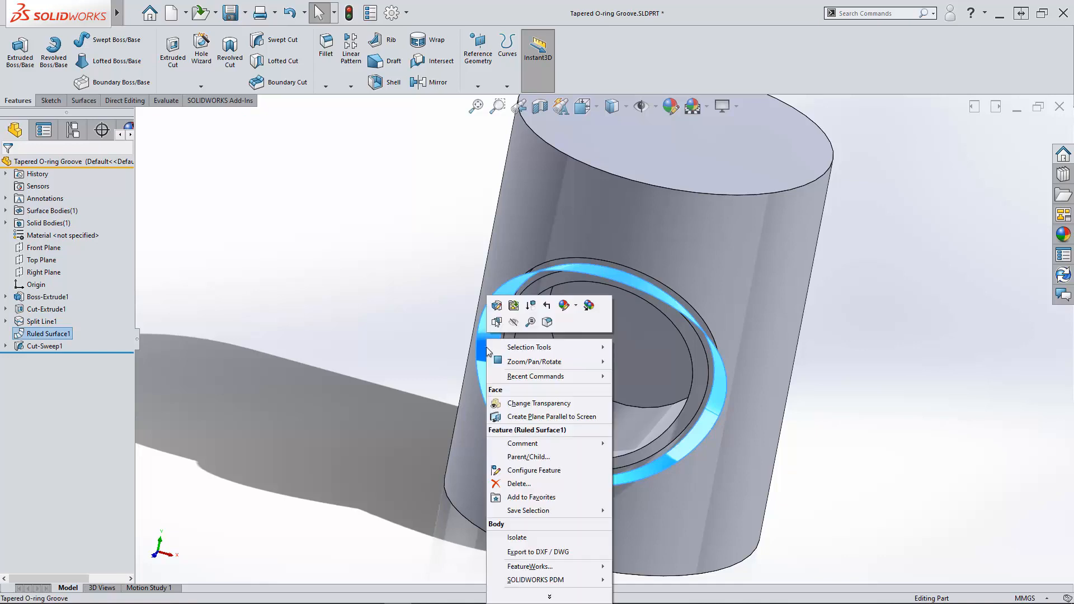
left_click(427, 352)
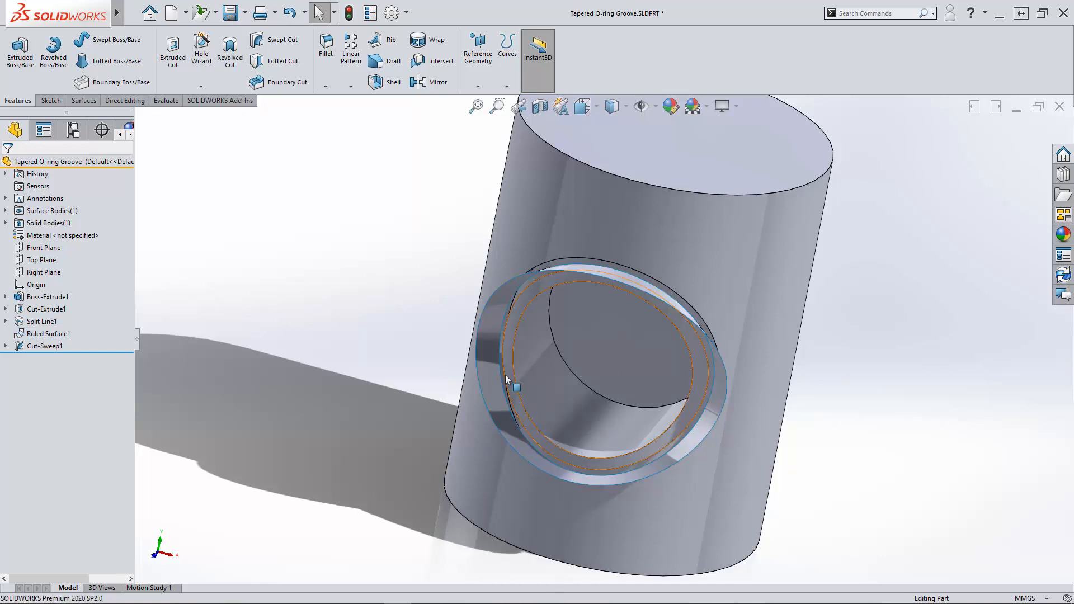
left_click(143, 101)
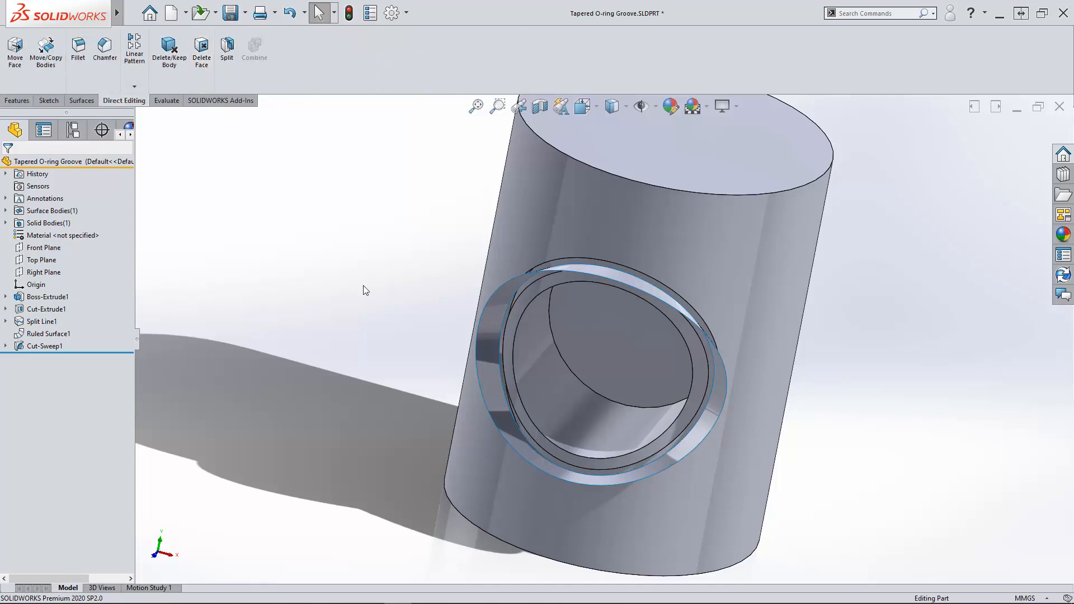
left_click(169, 50)
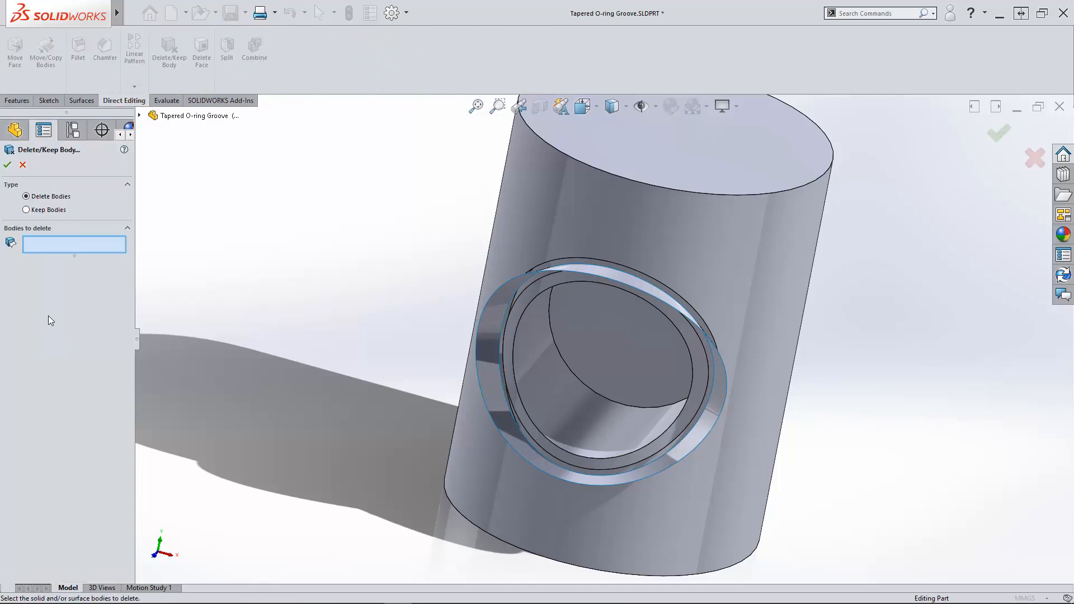
left_click(491, 363)
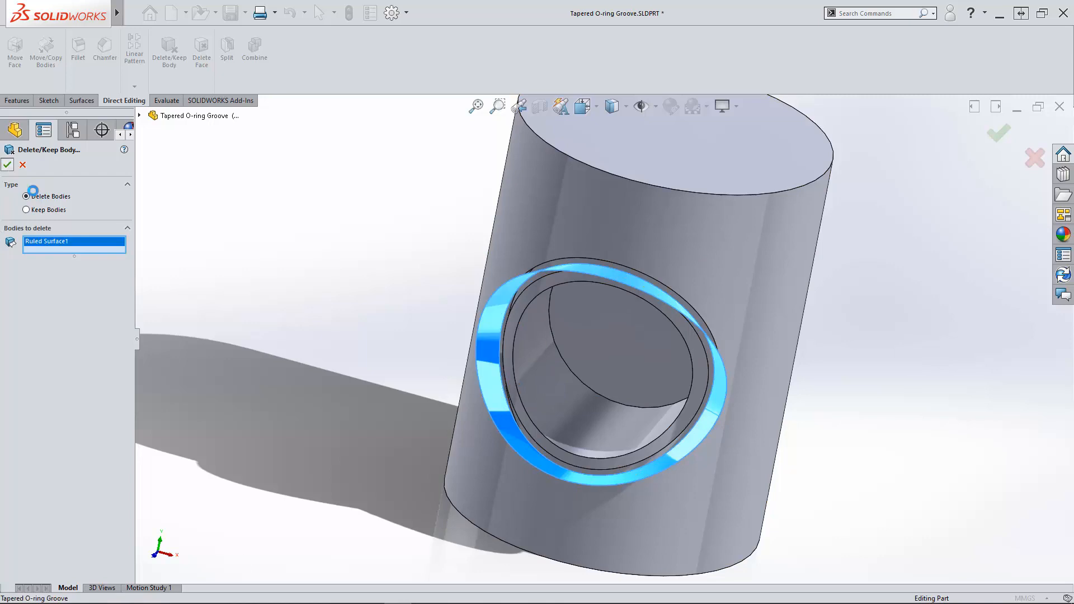
left_click(8, 165)
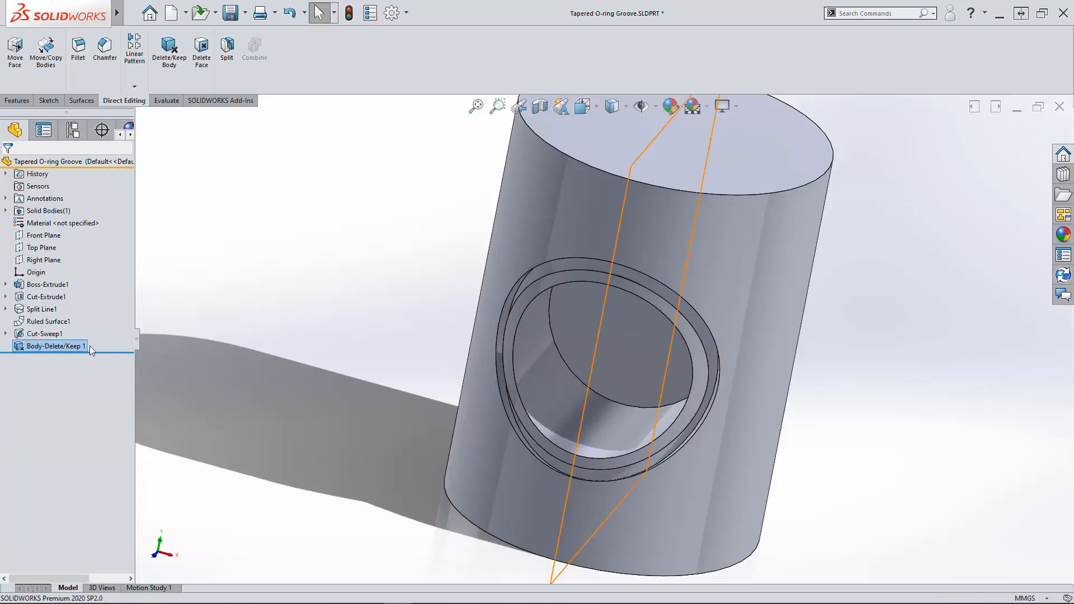
Fillet the edges of the groove's bottom face with a 0.5 mm radius.
scroll(602, 339, "down", 6)
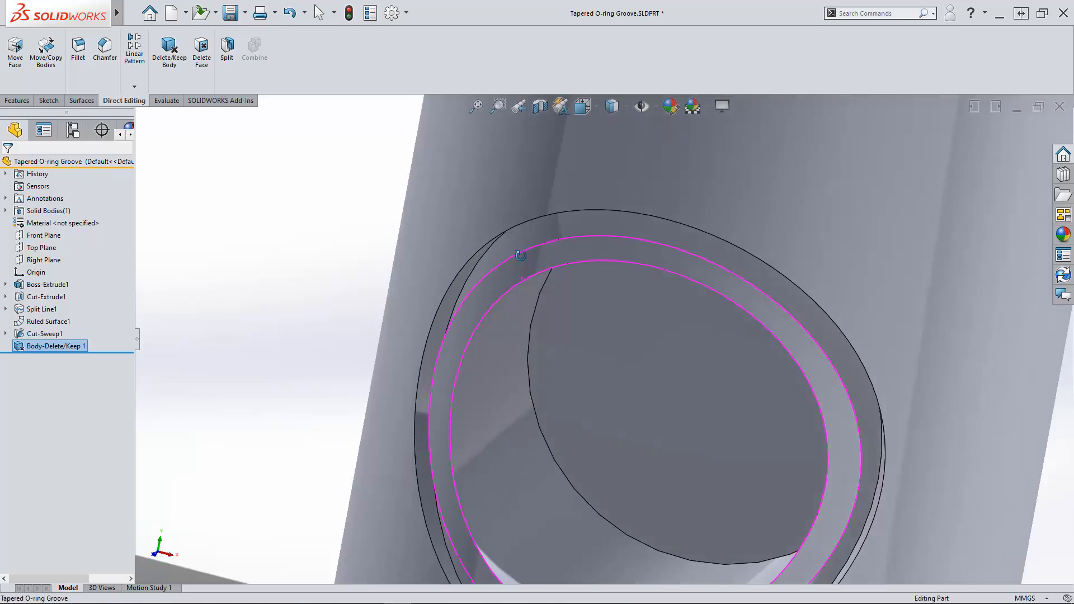
left_click(517, 246)
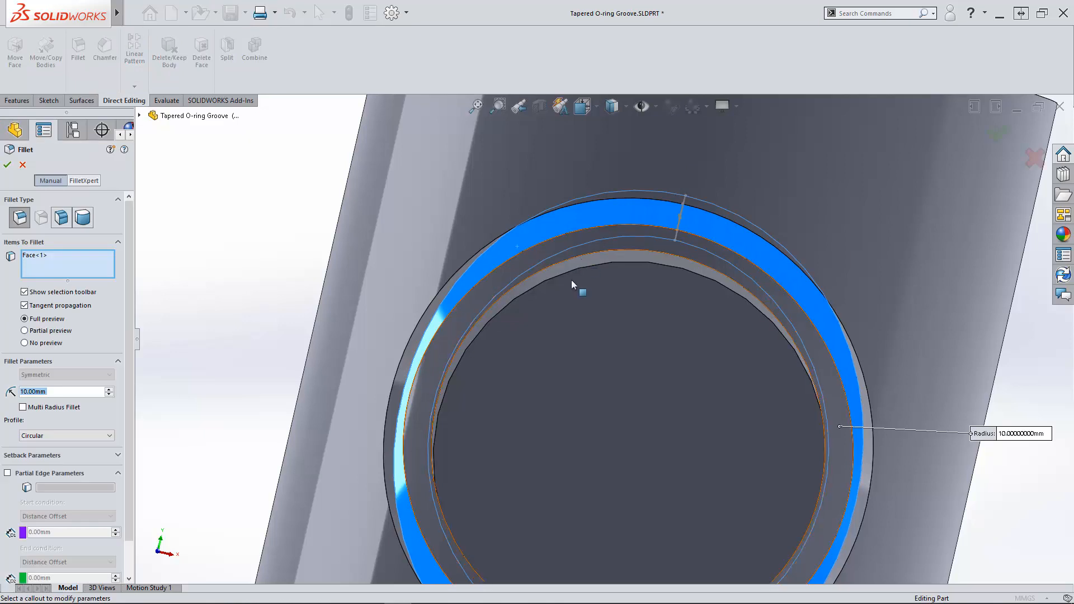
type("0.5")
key("Return")
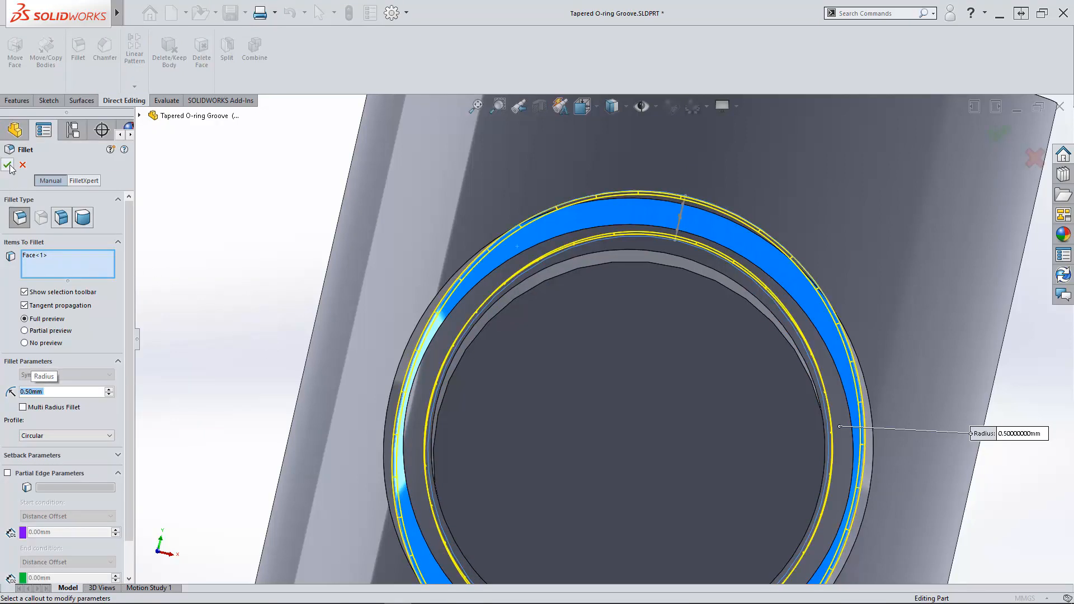
Fillet the groove's outer and inner rim edges with a 0.5 mm radius.
key("f")
middle_click_drag(263, 389, 442, 485)
scroll(500, 392, "down", 5)
scroll(500, 394, "down", 3)
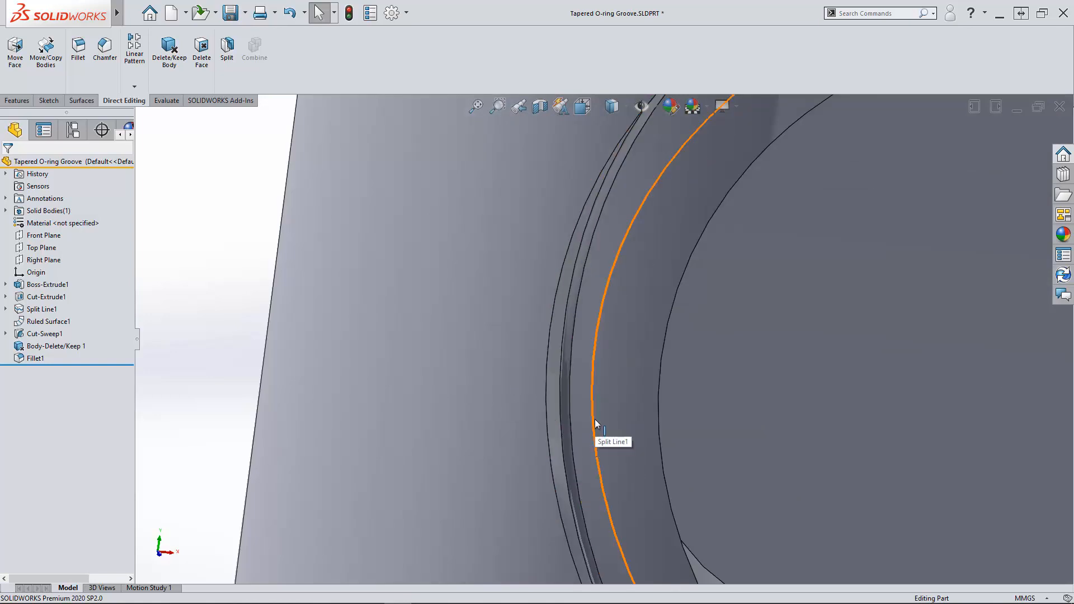
left_click(86, 73)
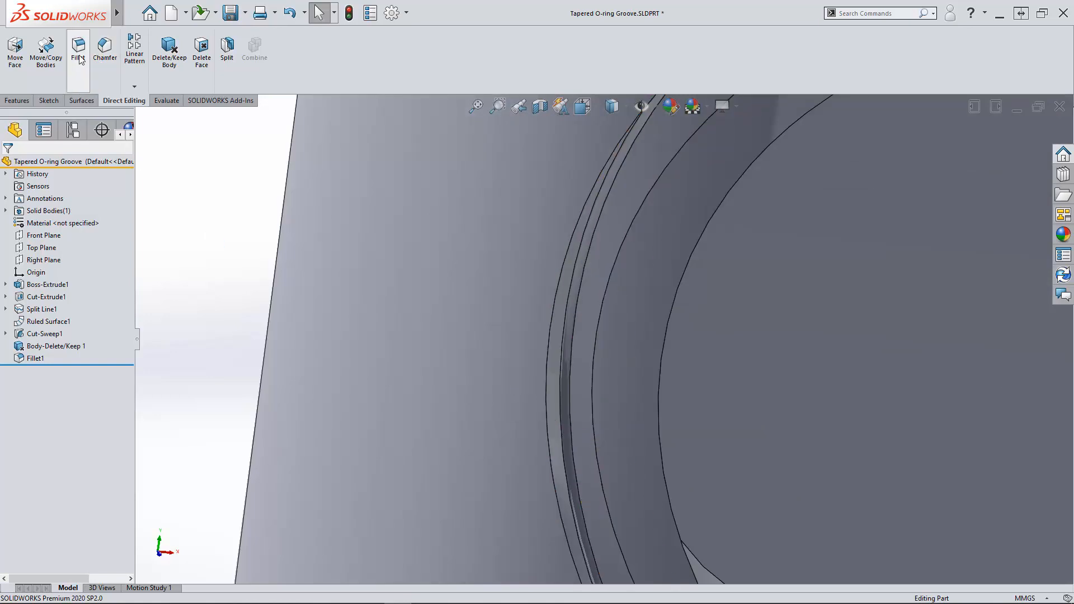
left_click(546, 404)
left_click(595, 415)
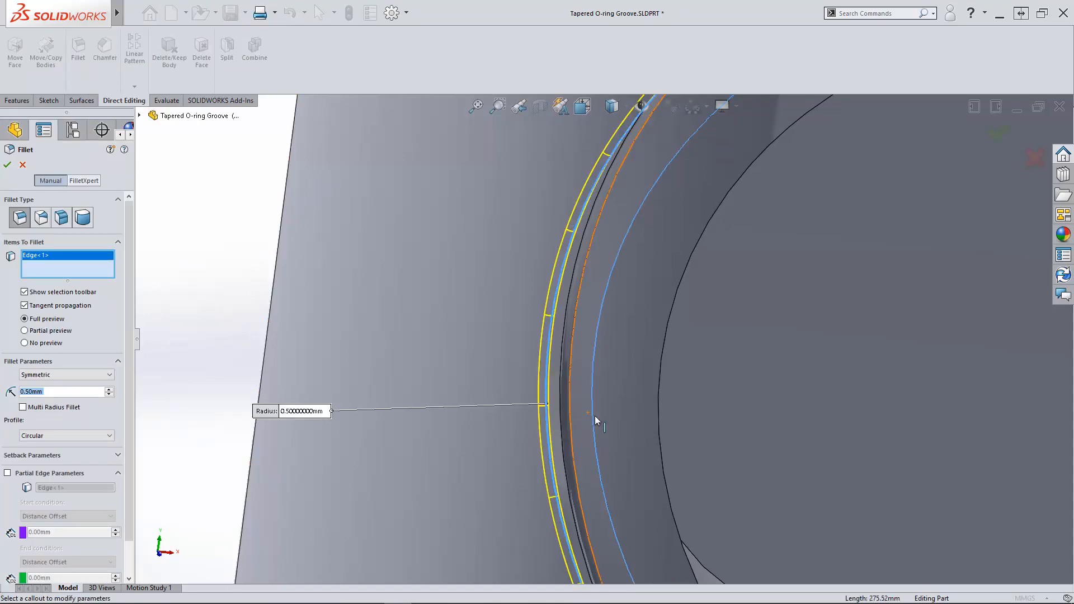
scroll(599, 366, "up", 7)
middle_click_drag(358, 434, 593, 387)
key("Return")
Section the model at the Top Plane and examine the groove's cross-section on both sides of the hole.
scroll(629, 439, "down", 10)
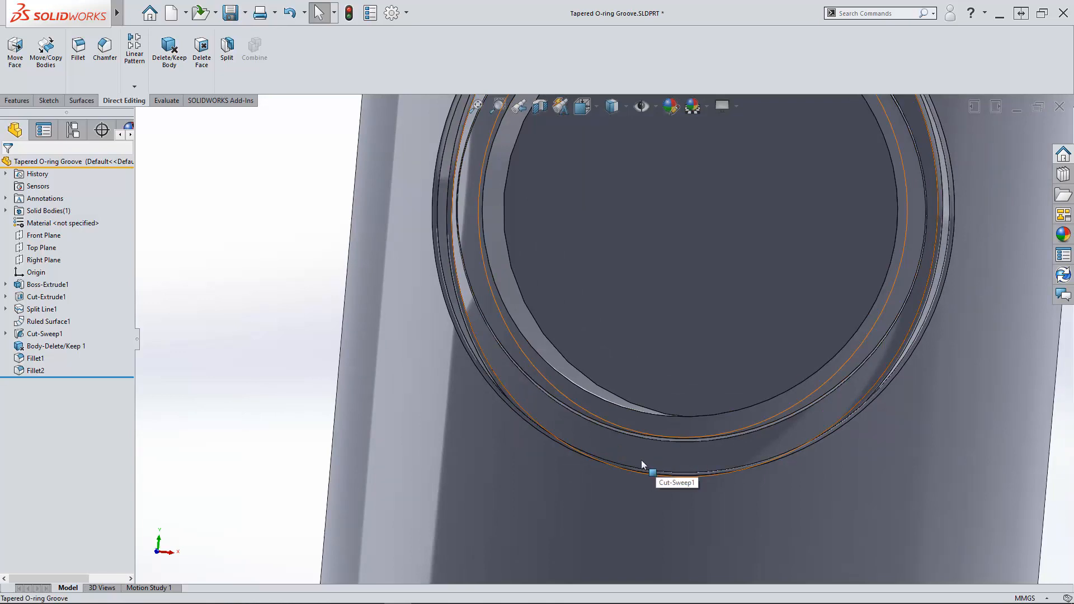
left_click(600, 521)
scroll(516, 502, "up", 5)
left_click(376, 417)
middle_click_drag(375, 386, 350, 408)
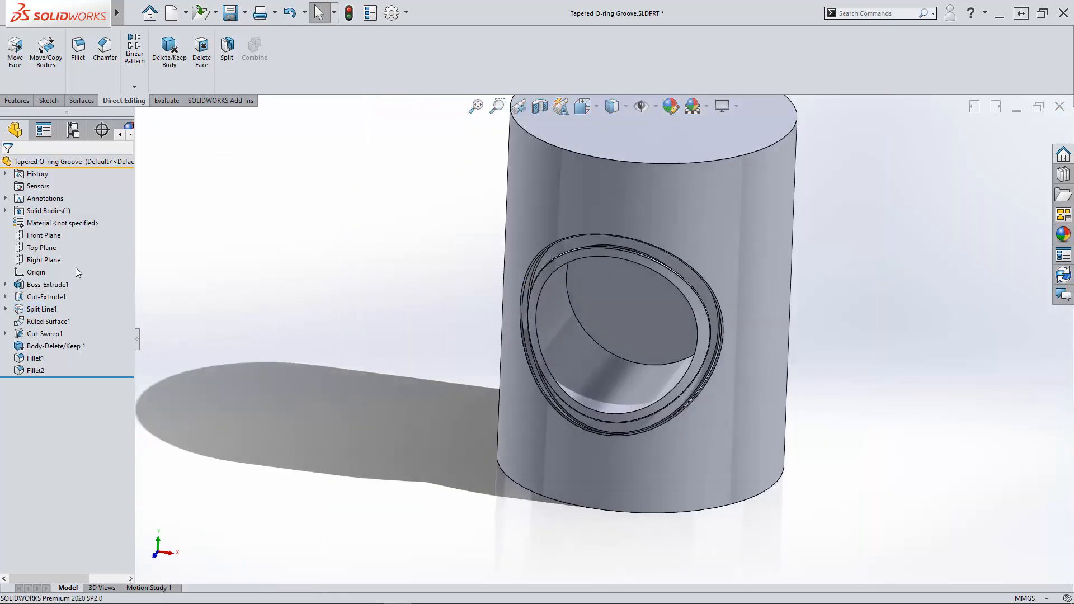
left_click(37, 250)
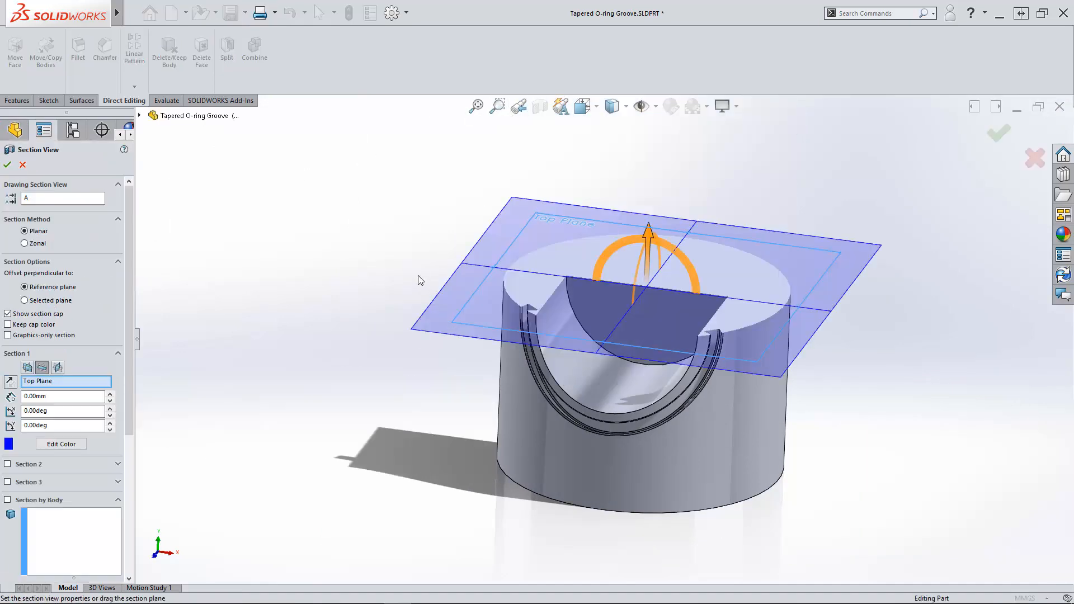
middle_click_drag(398, 238, 398, 400)
left_click(7, 163)
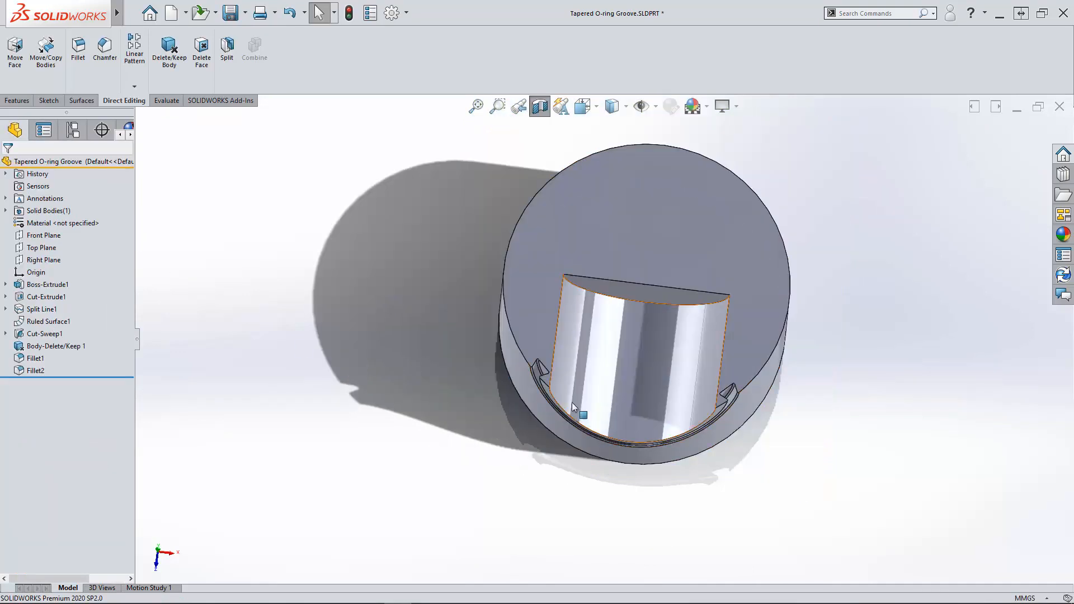
scroll(514, 335, "down", 5)
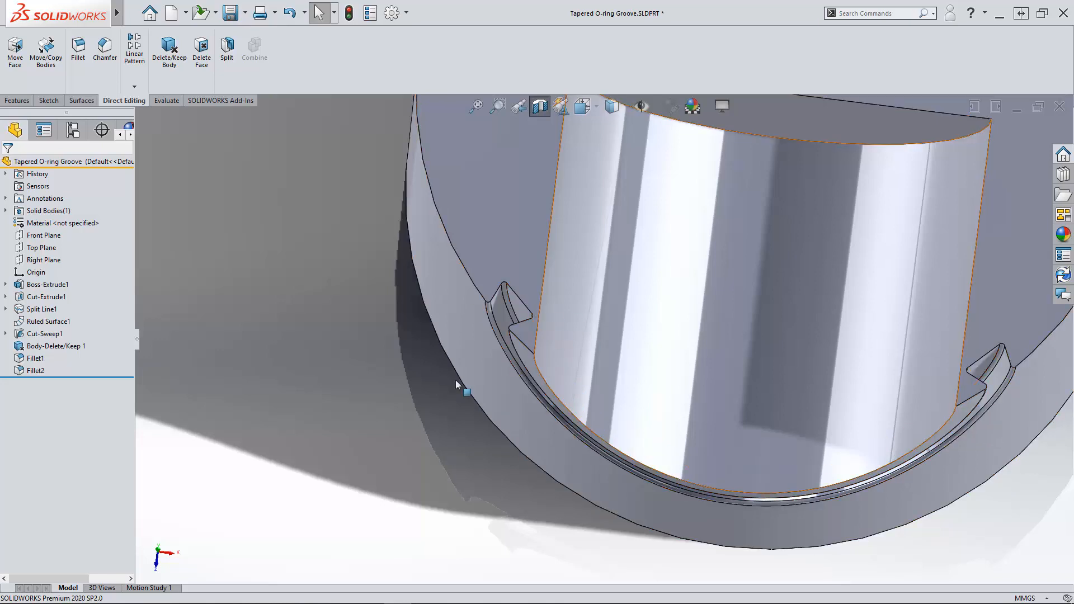
scroll(347, 418, "up", 1)
scroll(413, 402, "up", 2)
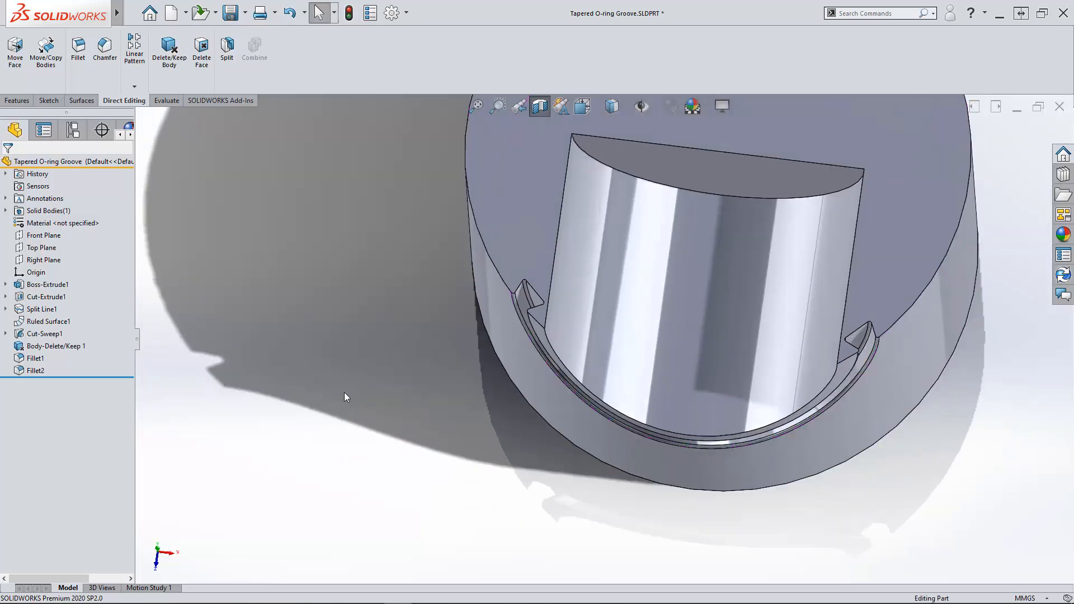
Set the split line circle's diameter to 85 mm and rebuild the groove.
left_click(29, 309)
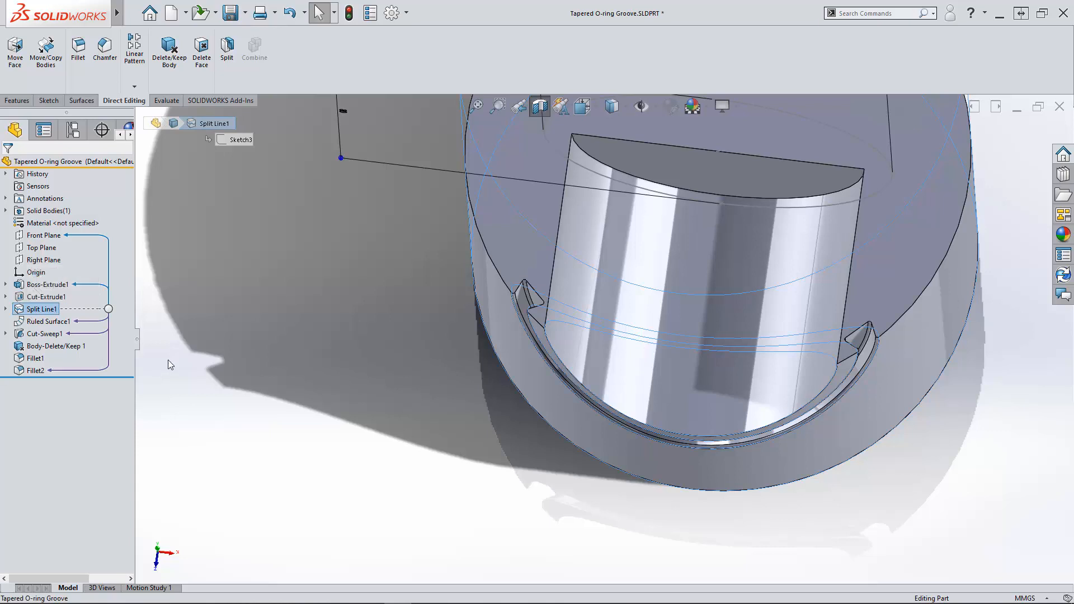
scroll(294, 327, "up", 2)
middle_click_drag(407, 367, 409, 320)
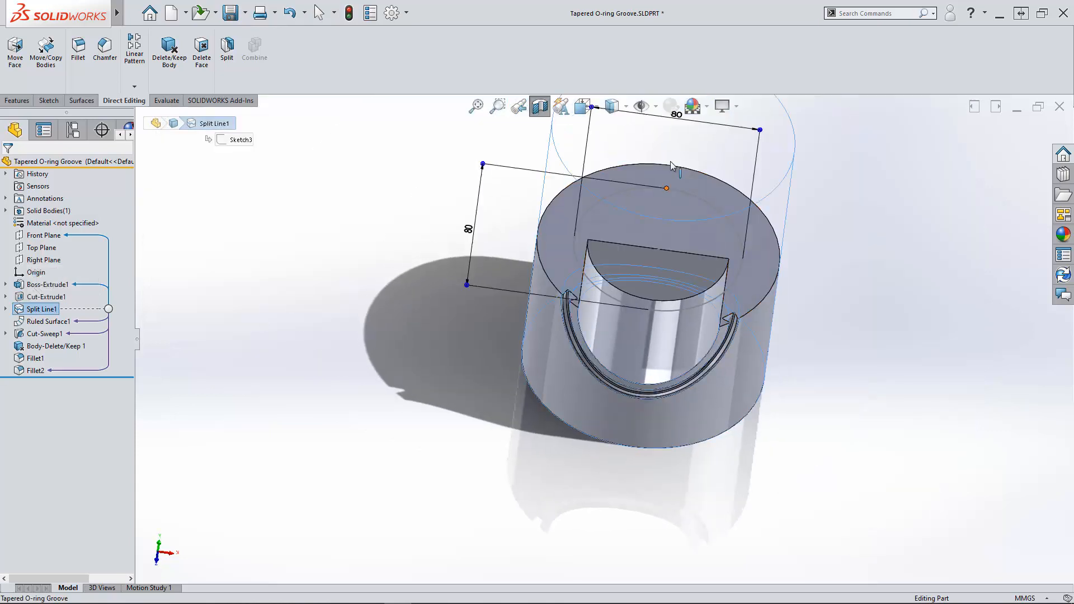
scroll(670, 171, "up", 2)
scroll(670, 165, "down", 3)
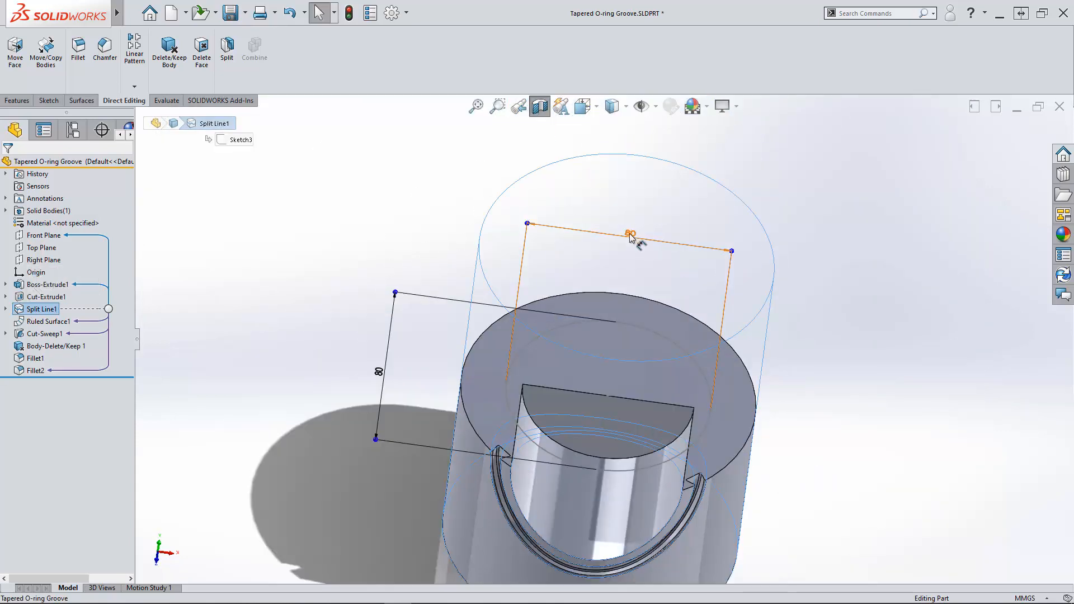
double_click(631, 235)
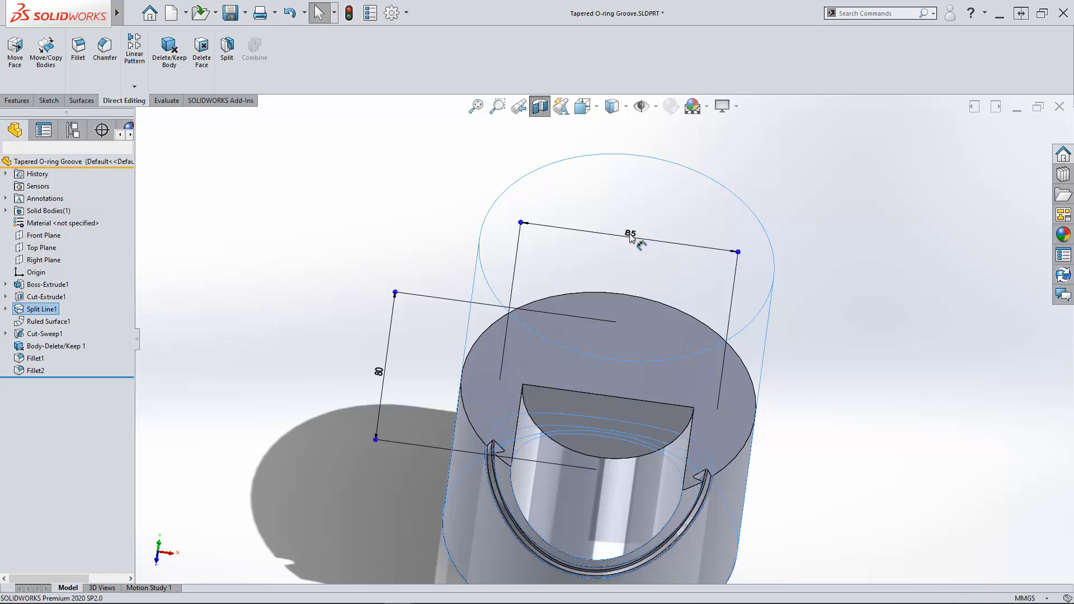
left_click(294, 374)
Examine the enlarged groove's cross-section in the section view from several angles, including its undercut along the cylinder wall.
scroll(515, 445, "down", 5)
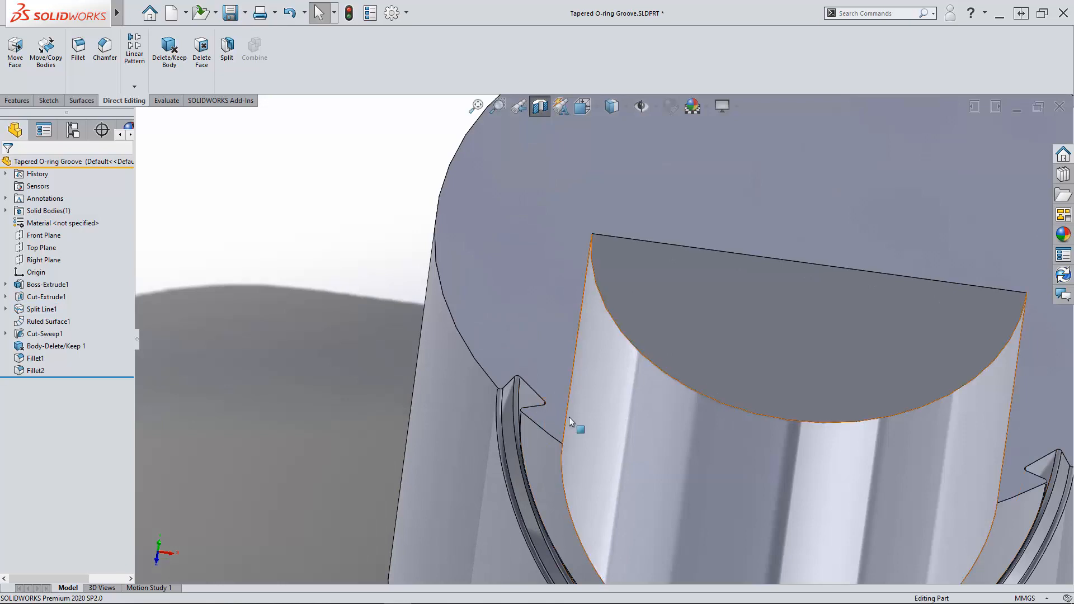
scroll(457, 518, "up", 3)
scroll(457, 518, "up", 3)
middle_click_drag(302, 510, 439, 472)
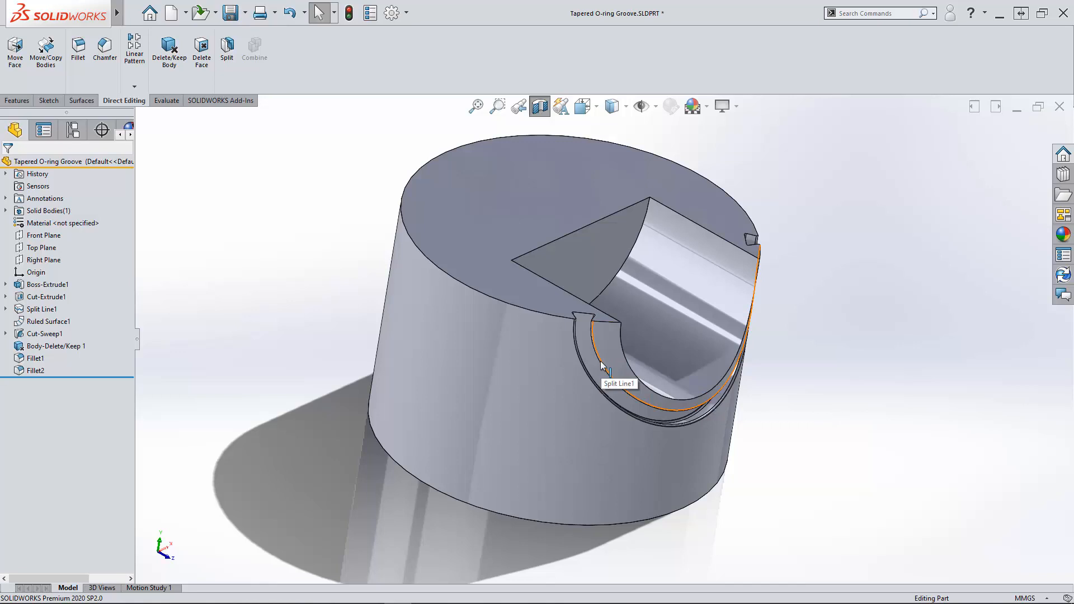
middle_click_drag(529, 442, 590, 508)
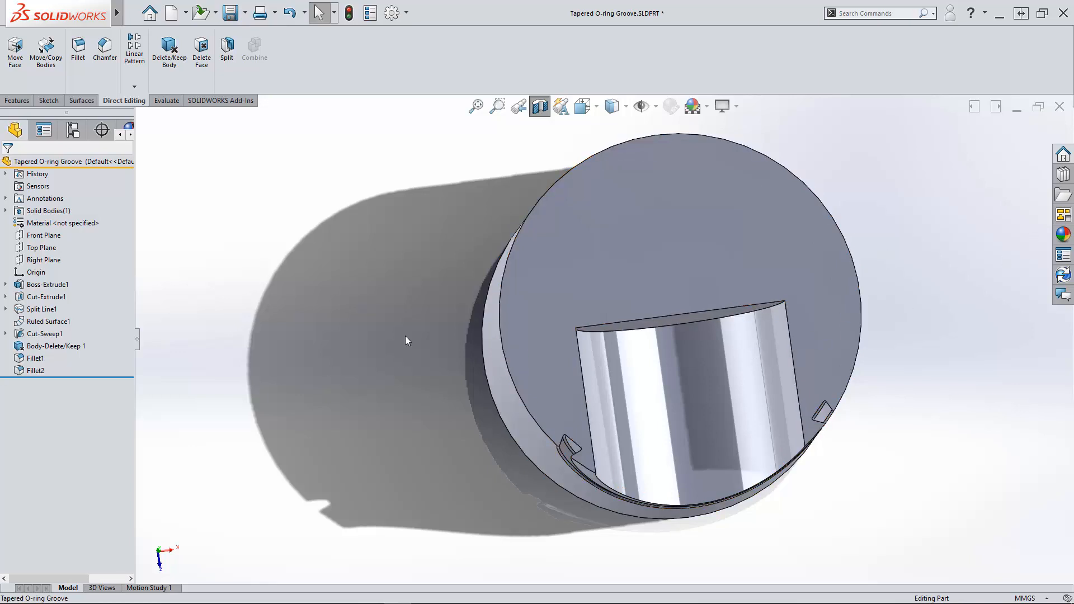
middle_click_drag(511, 368, 536, 299)
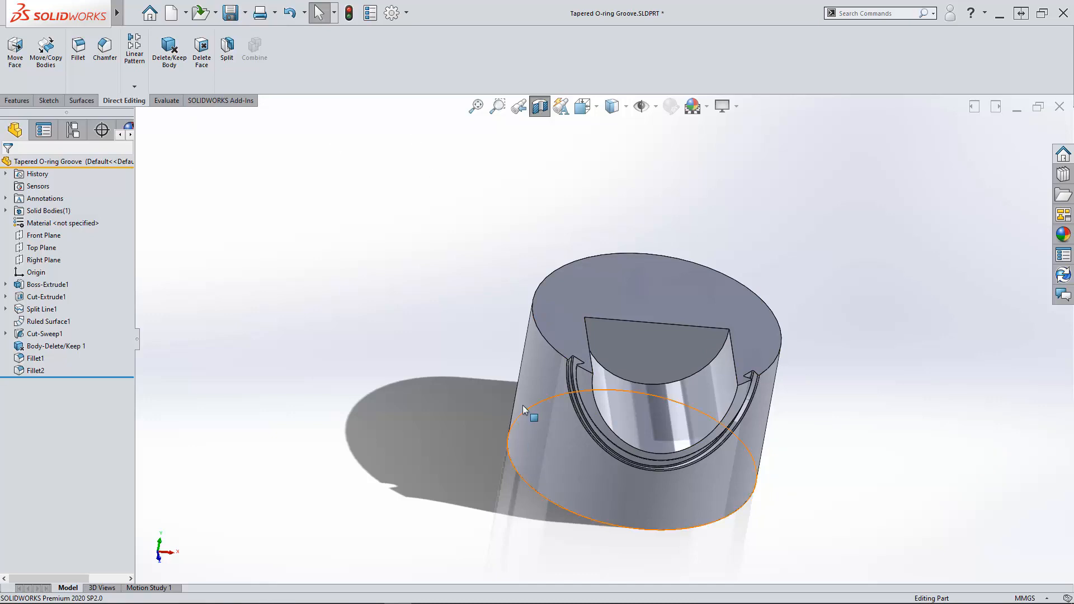
middle_click_drag(400, 479, 327, 475)
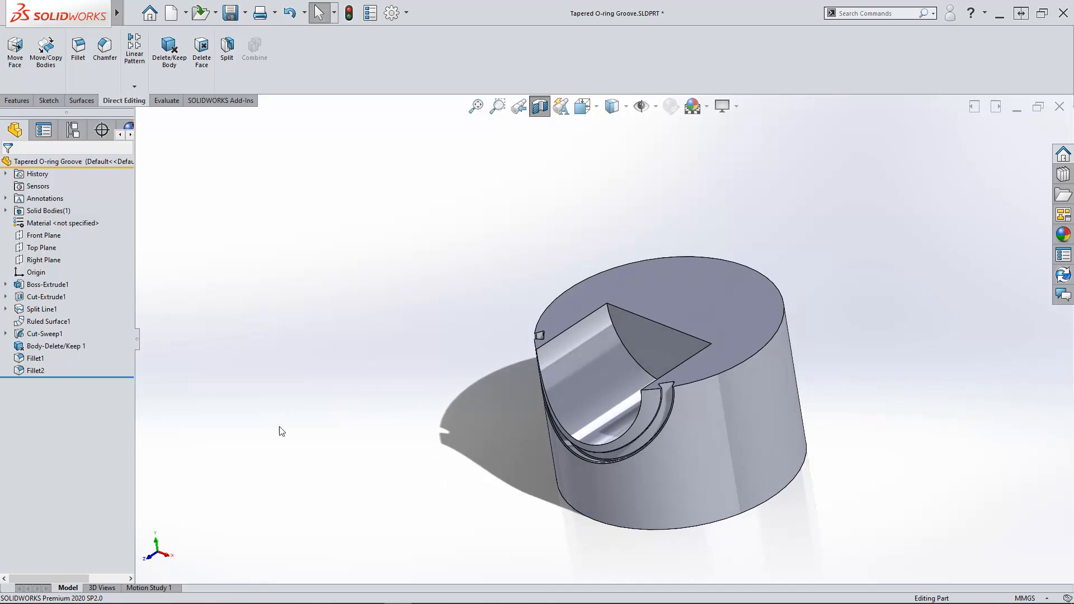
middle_click_drag(460, 366, 463, 523)
scroll(683, 443, "down", 10)
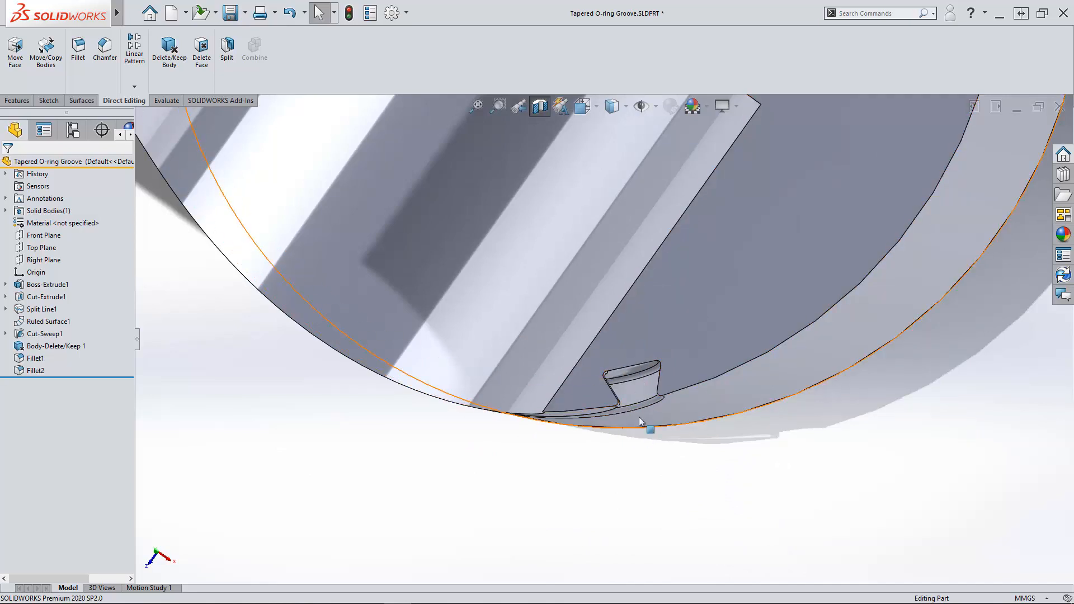
scroll(532, 423, "up", 3)
middle_click_drag(486, 349, 516, 243)
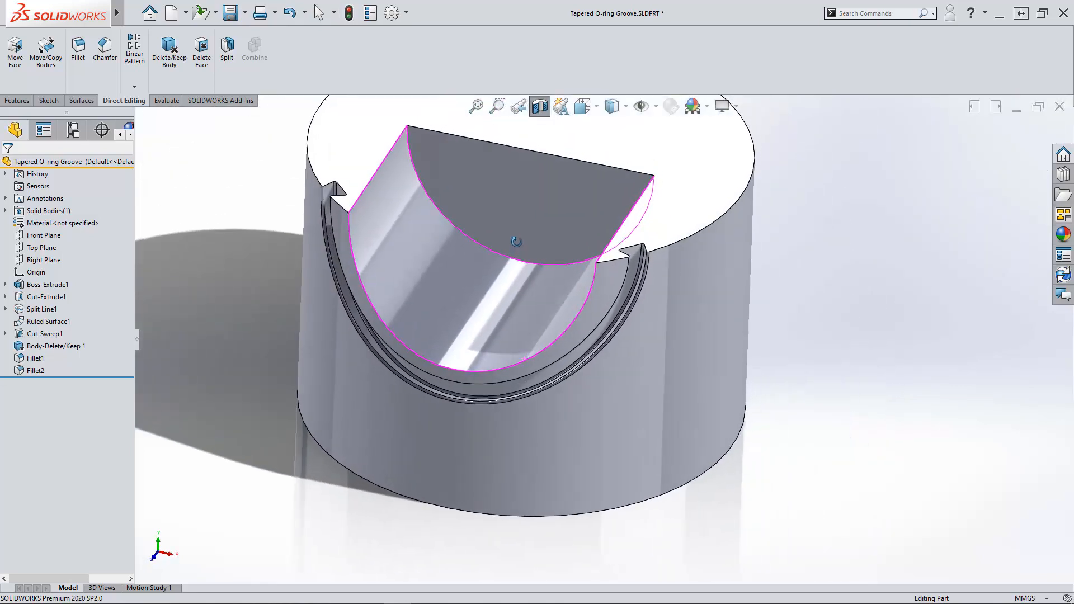
Review the ruled surface, swept cut and body deletion features that make up the groove.
left_click(33, 324)
left_click(35, 335)
left_click(35, 347)
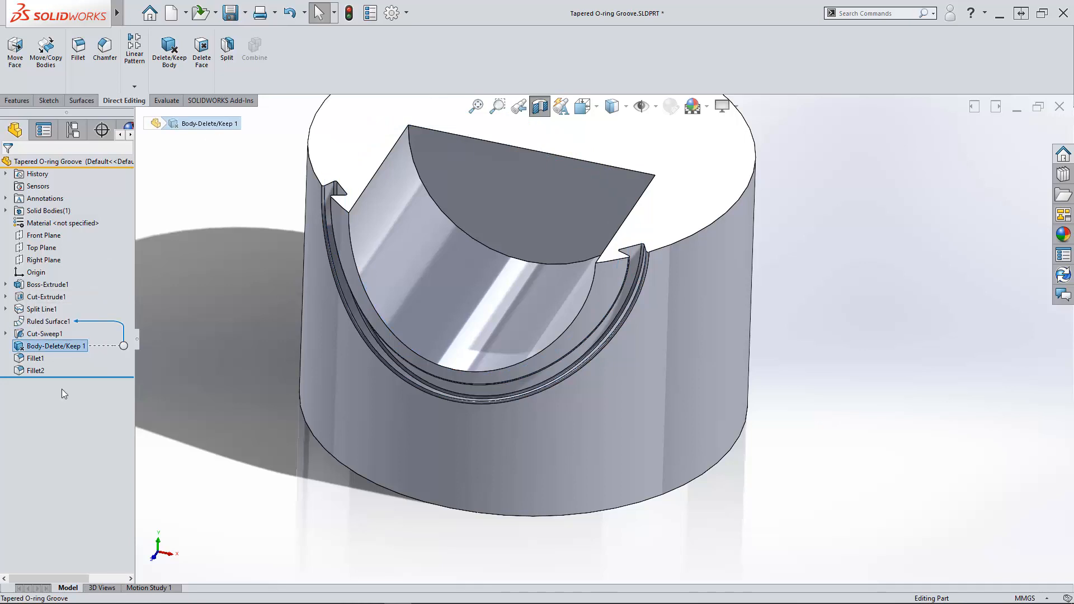
left_click(219, 415)
scroll(219, 417, "up", 3)
middle_click_drag(248, 400, 242, 384)
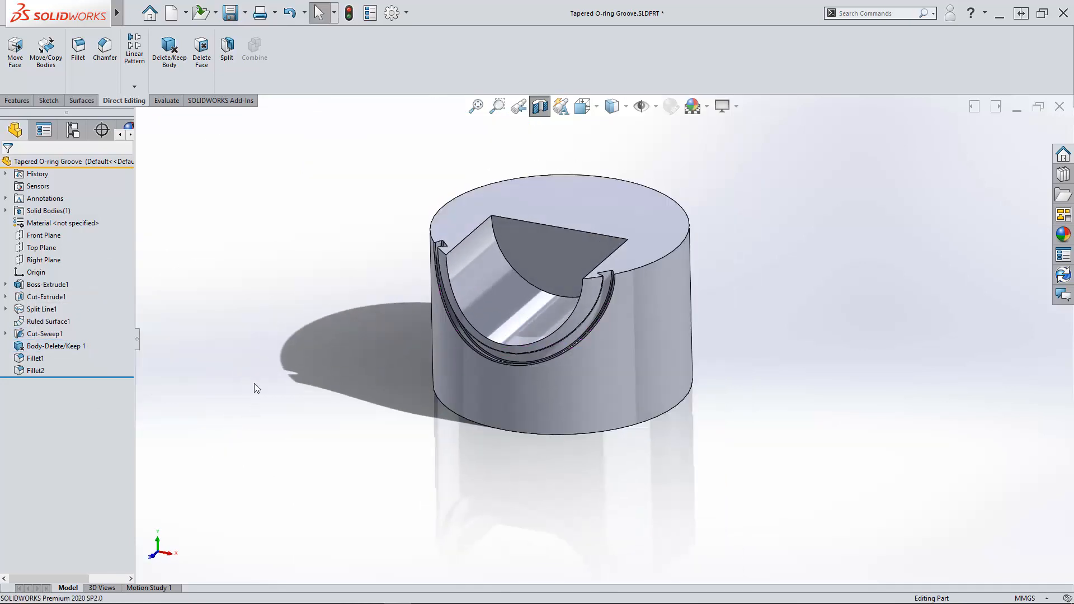
Turn off the section view and examine the finished groove on the full cylinder.
left_click(540, 106)
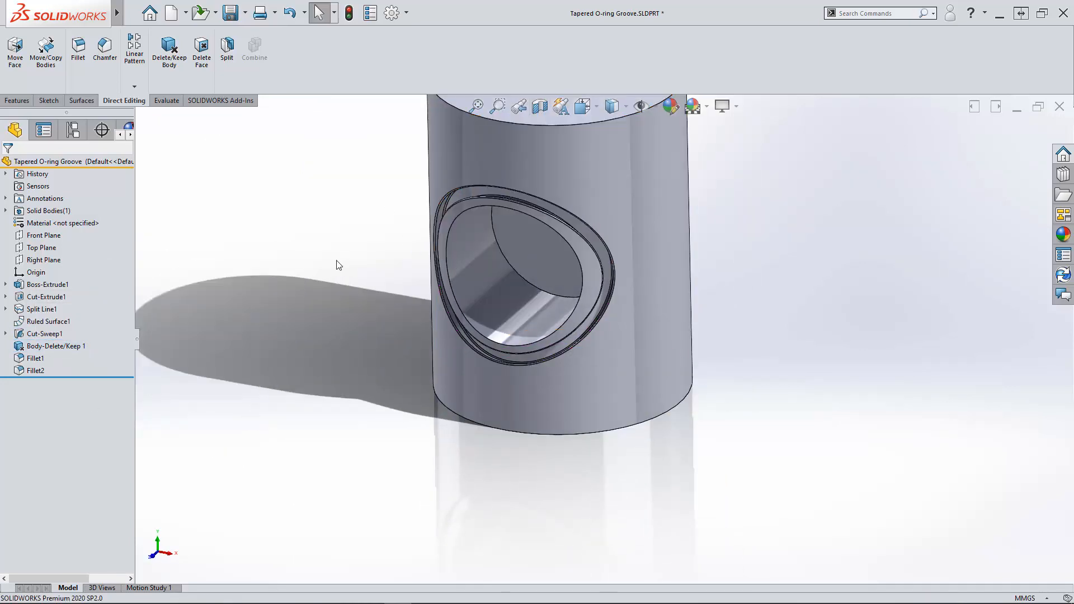
middle_click_drag(347, 237, 309, 268)
scroll(498, 157, "down", 2)
scroll(778, 543, "up", 2)
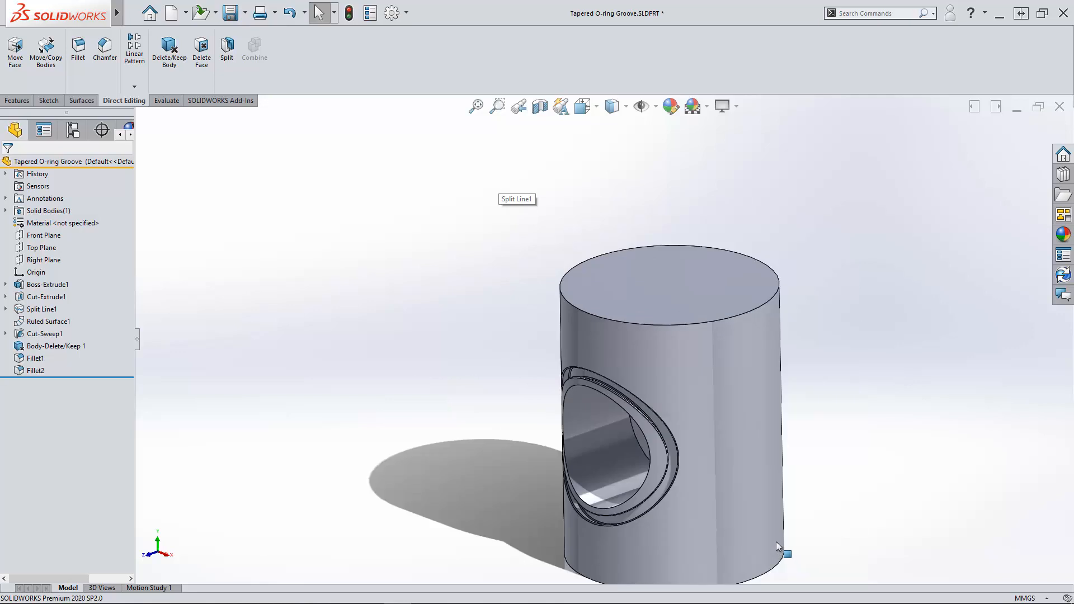
scroll(777, 542, "down", 2)
middle_click_drag(659, 468, 665, 484)
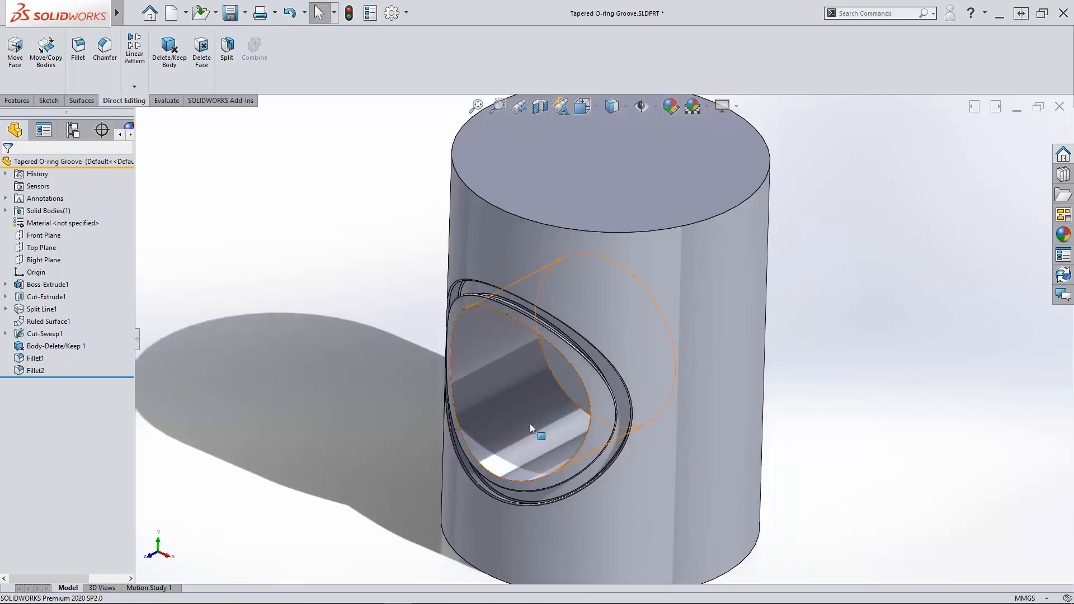